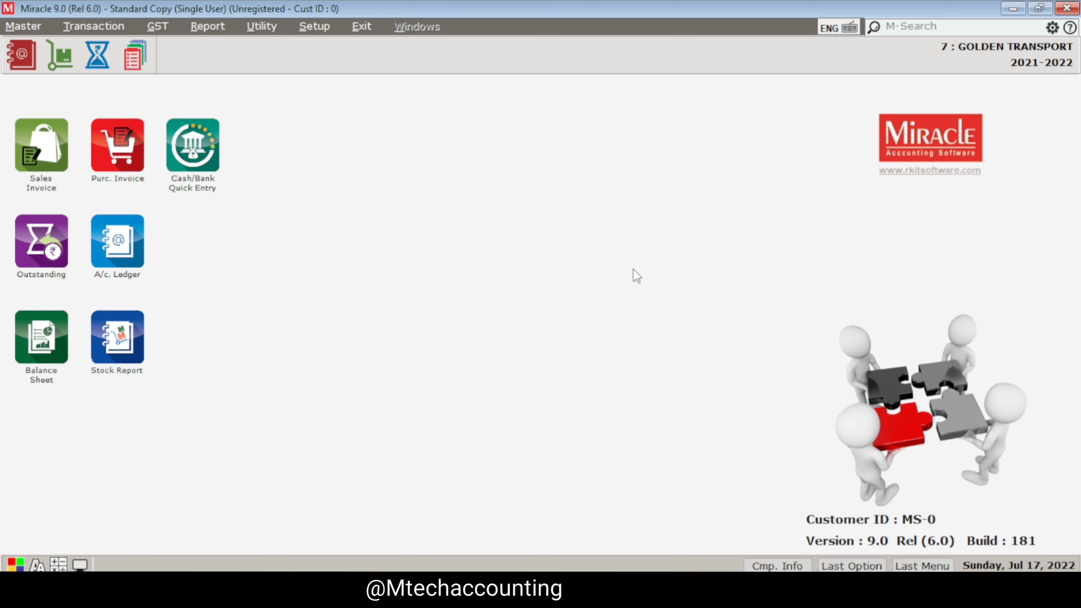
# - Open the GST Setup category of the Company Setup
pyautogui.hotkey('alt', 's')
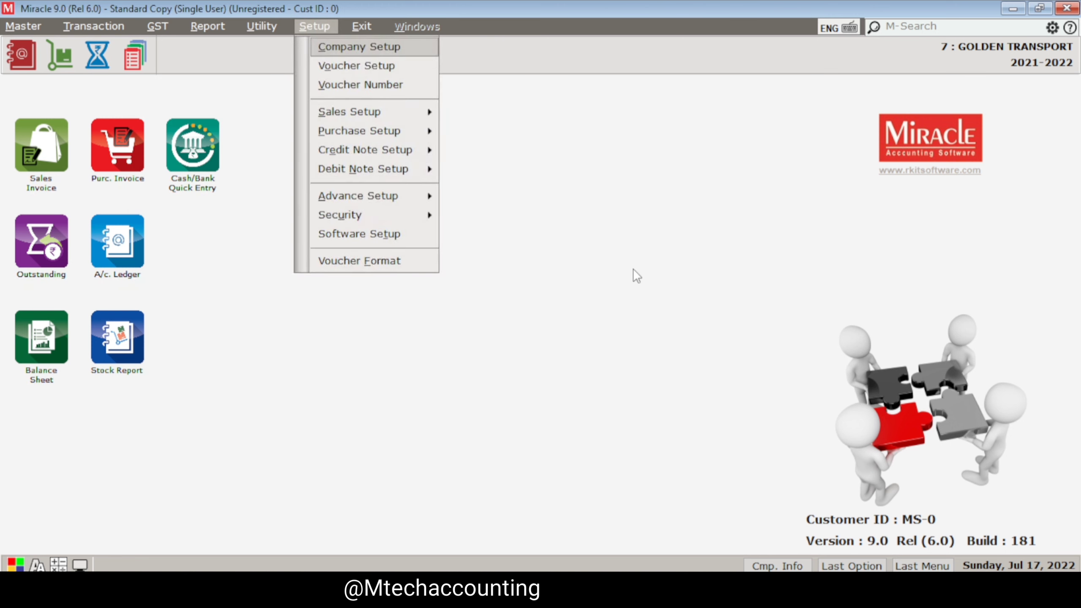
pyautogui.press('Return')
pyautogui.press('Down')
pyautogui.press('Down')
pyautogui.press('Down')
pyautogui.press('Down')
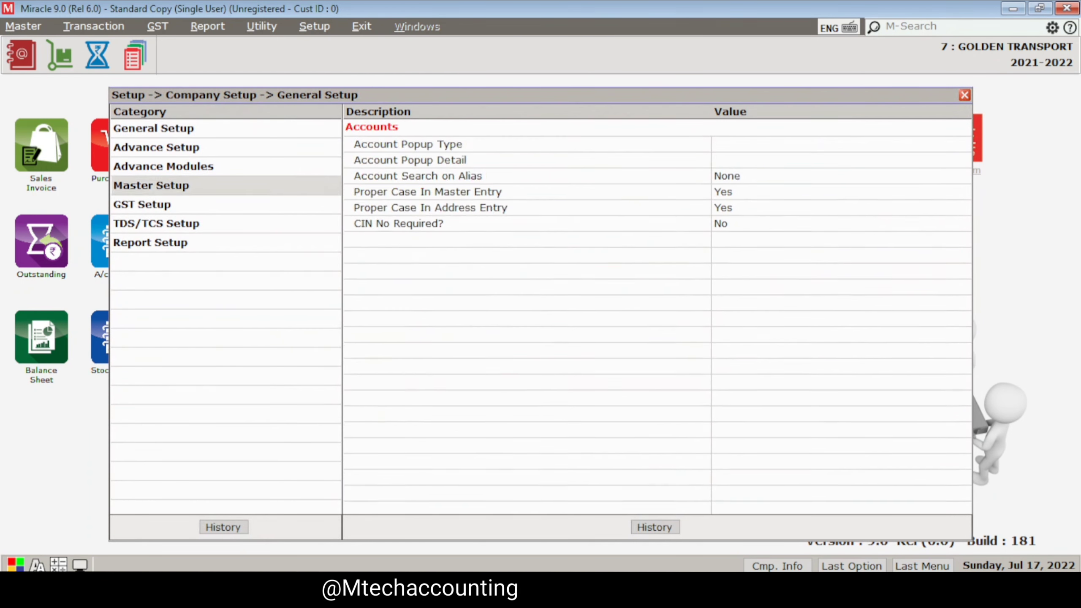
pyautogui.press('Return')
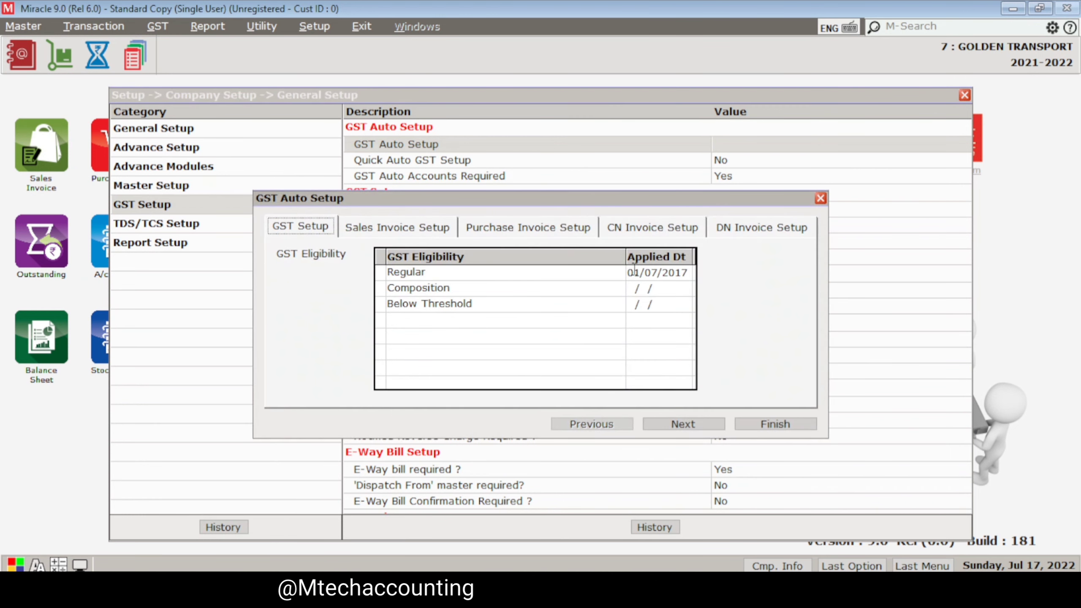
pyautogui.click(634, 271)
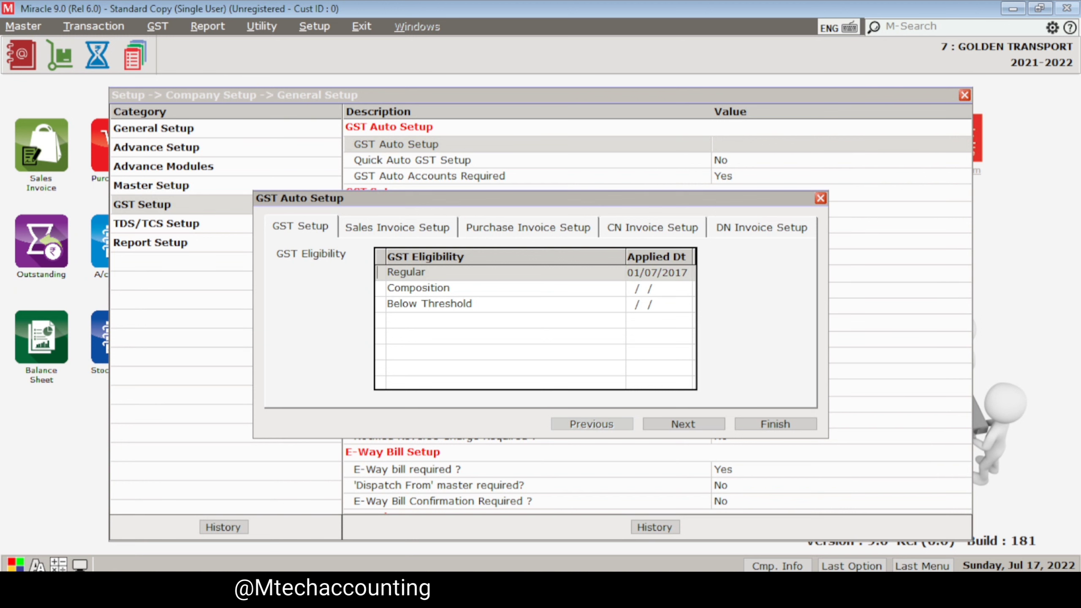
pyautogui.press('Escape')
pyautogui.press('Return')
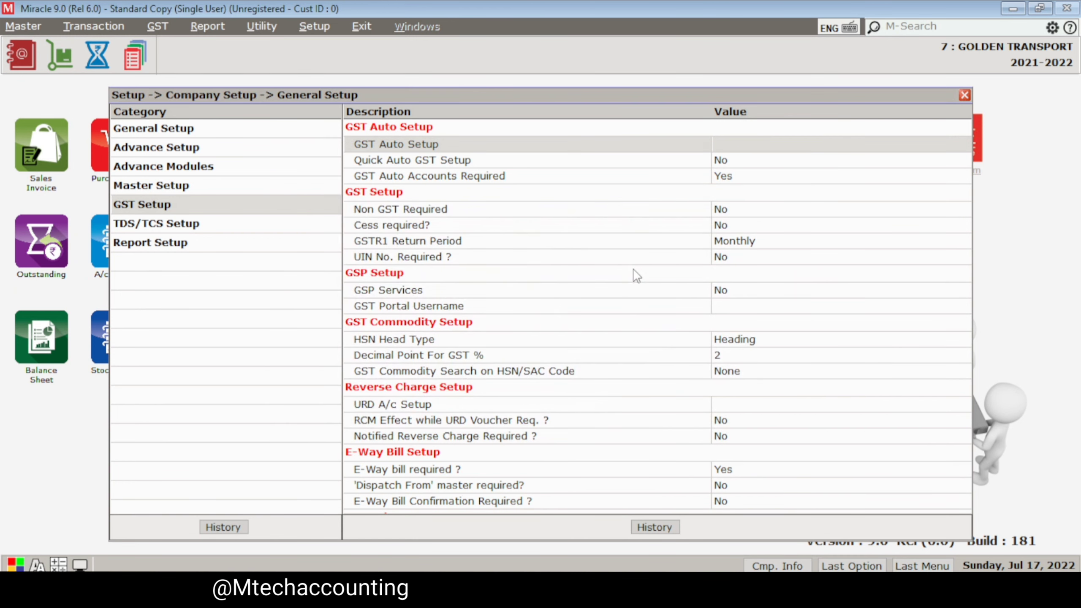
# - In the URD A/c Setup under Reverse Charge Setup, assign Sales A/c. (GST) as the CGST input account
pyautogui.press('Down')
pyautogui.press('Down')
pyautogui.press('Down')
pyautogui.press('Down')
pyautogui.press('Down')
pyautogui.press('Down')
pyautogui.press('Down')
pyautogui.press('Down')
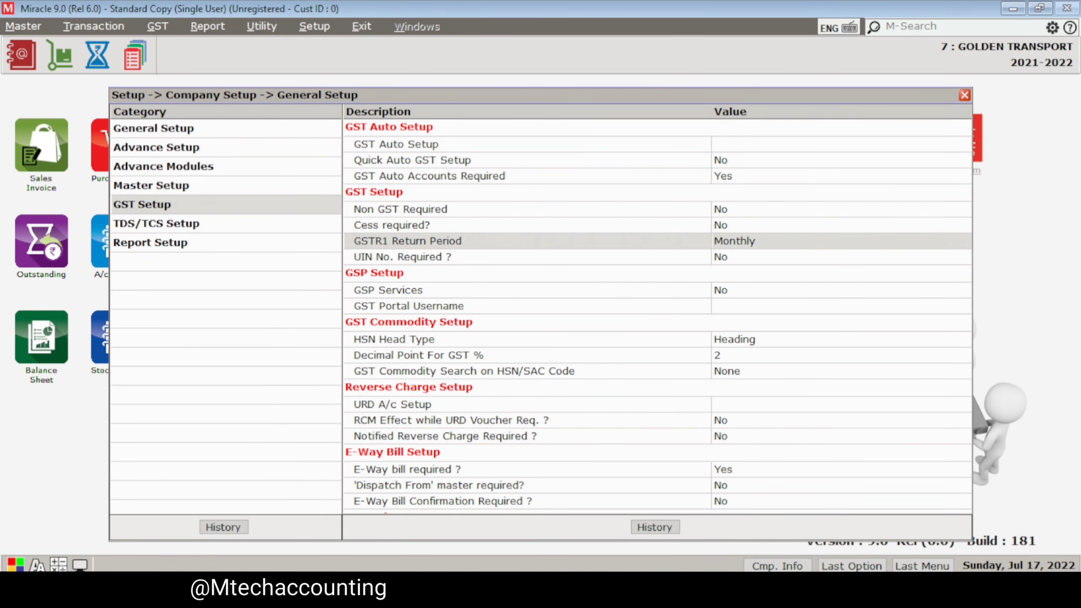
pyautogui.press('Down')
pyautogui.press('Down')
pyautogui.press('Down')
pyautogui.press('Down')
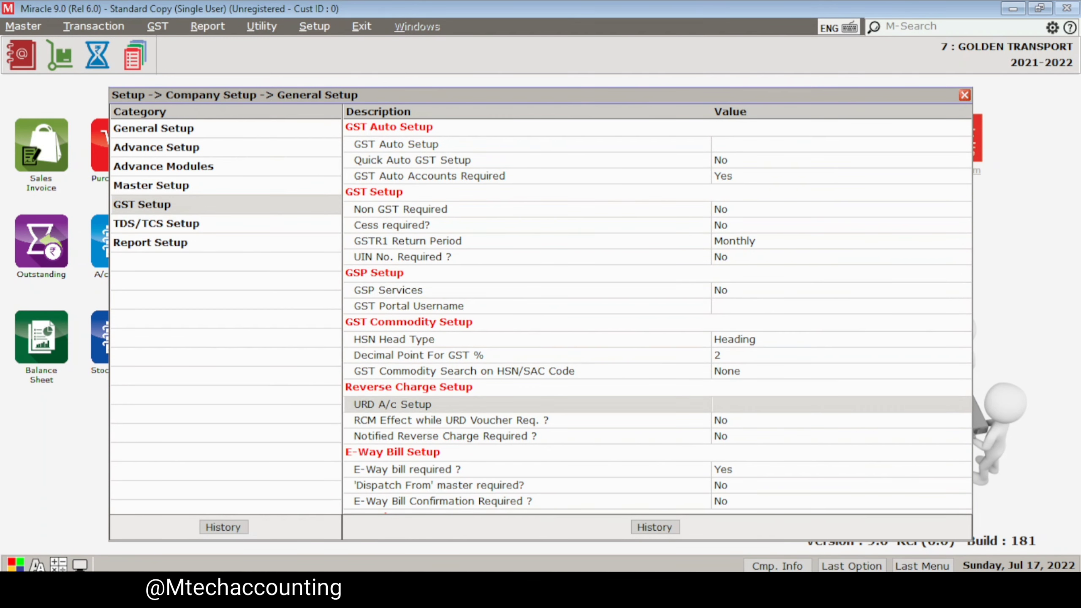
pyautogui.press('Return')
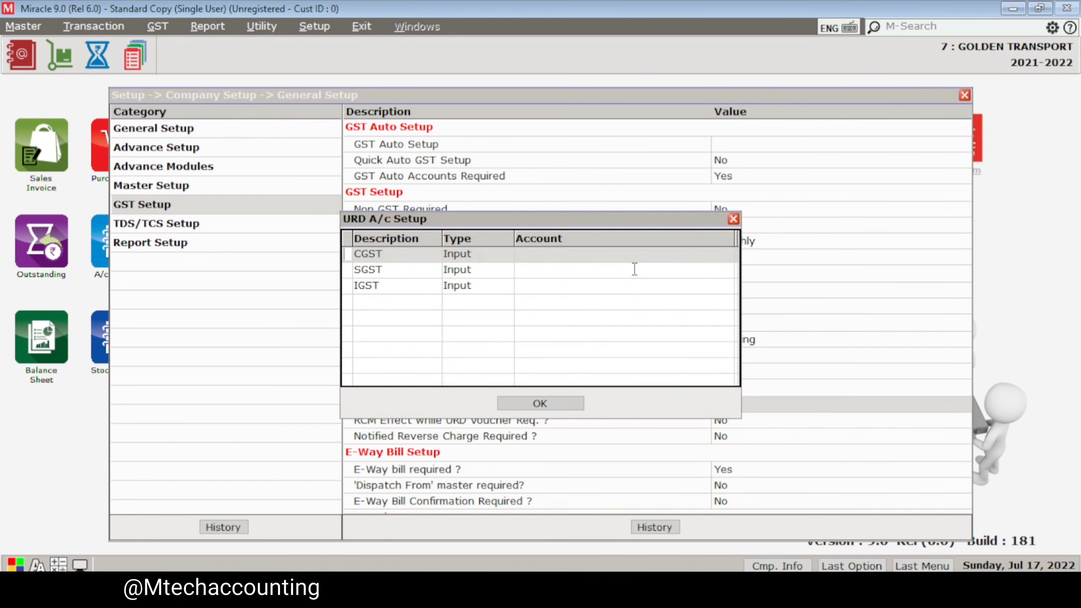
pyautogui.press('Return')
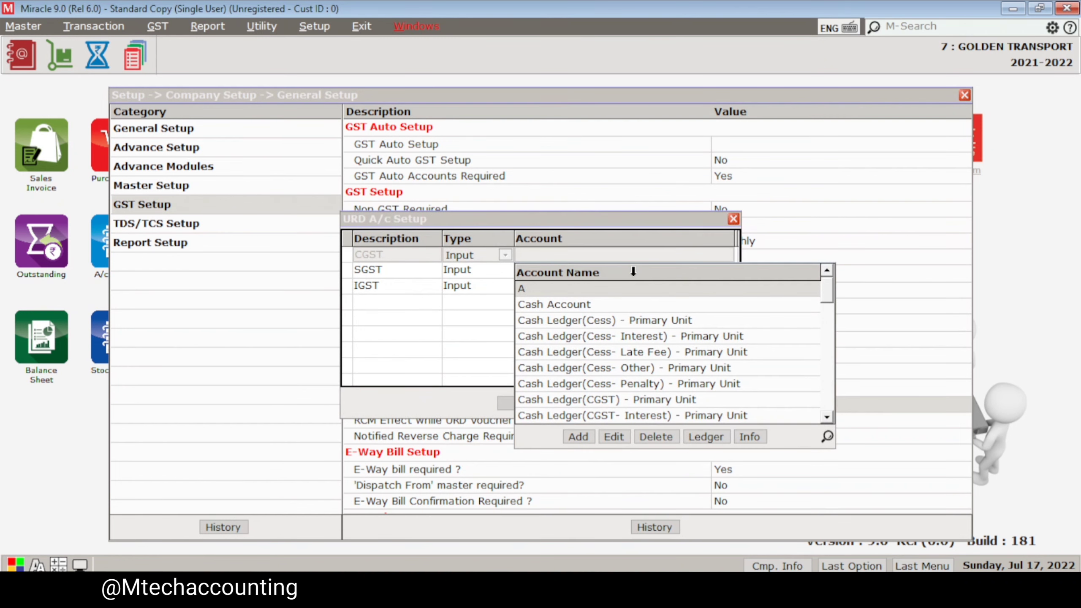
pyautogui.write('SA')
pyautogui.press('Return')
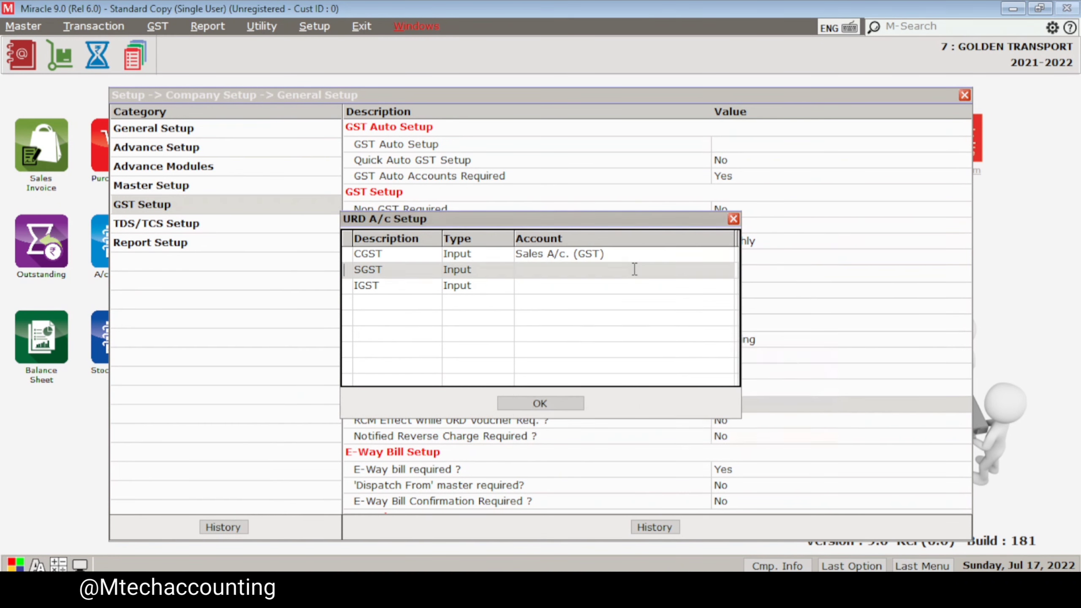
pyautogui.press('Up')
pyautogui.press('Return')
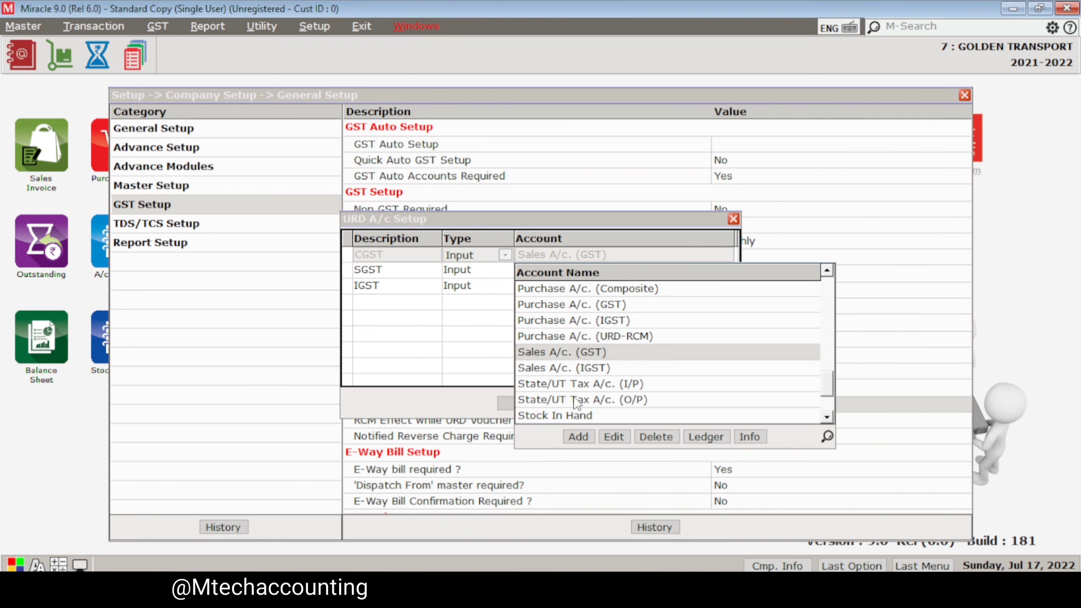
pyautogui.press('Return')
pyautogui.press('Down')
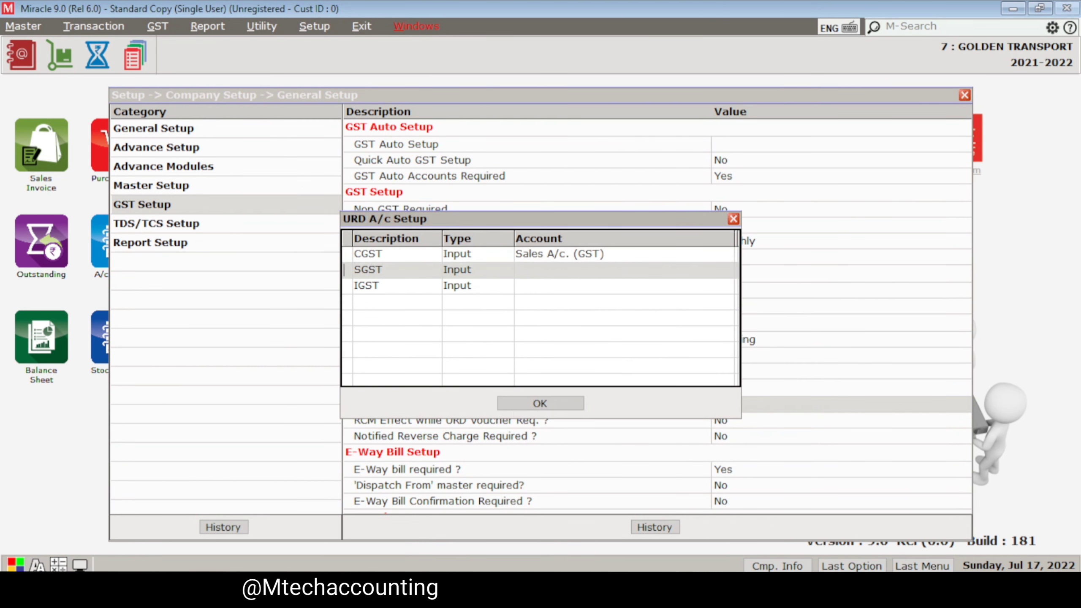
# - Assign Sales A/c. (IGST) as the IGST input account in the URD A/c Setup
pyautogui.press('Down')
pyautogui.press('Return')
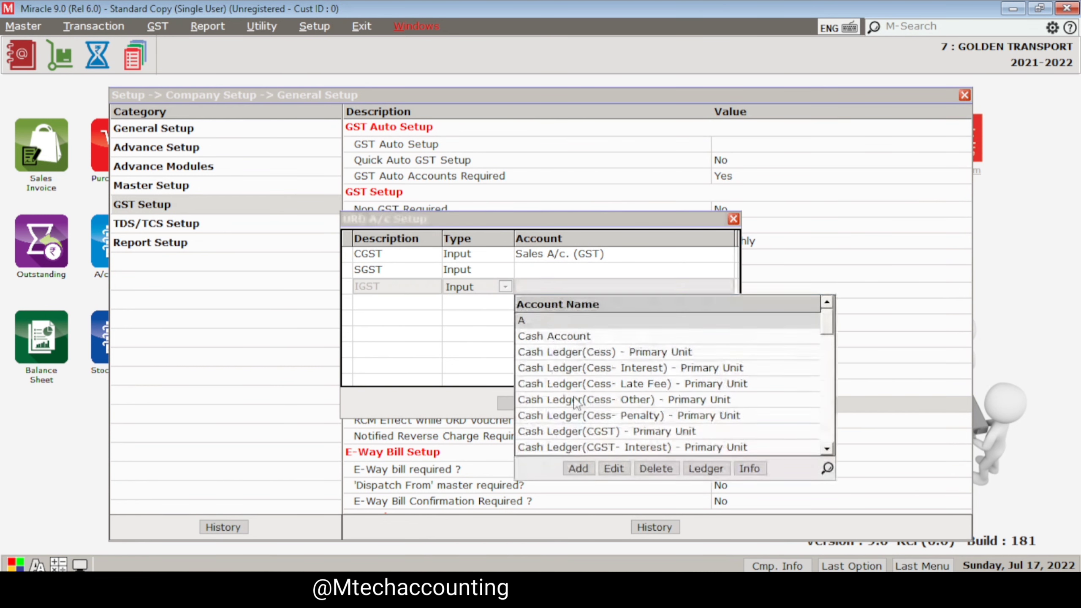
pyautogui.write('s')
pyautogui.press('Down')
pyautogui.press('Return')
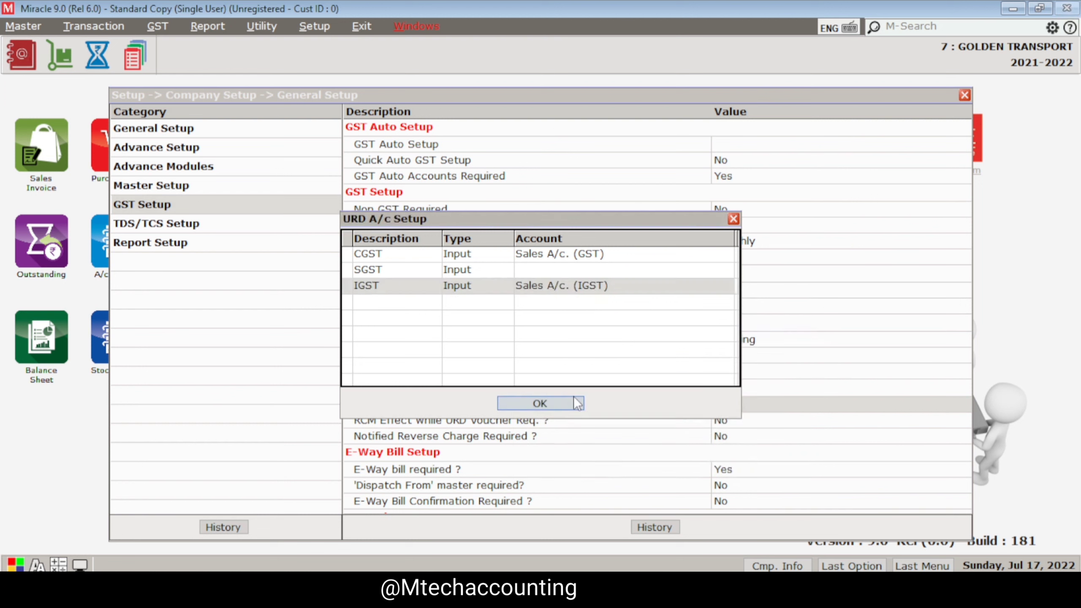
# - Assign Sales A/c. (GST) as the SGST input account and confirm the URD A/c Setup
pyautogui.press('Up')
pyautogui.press('Up')
pyautogui.press('Down')
pyautogui.press('Return')
pyautogui.write('sa')
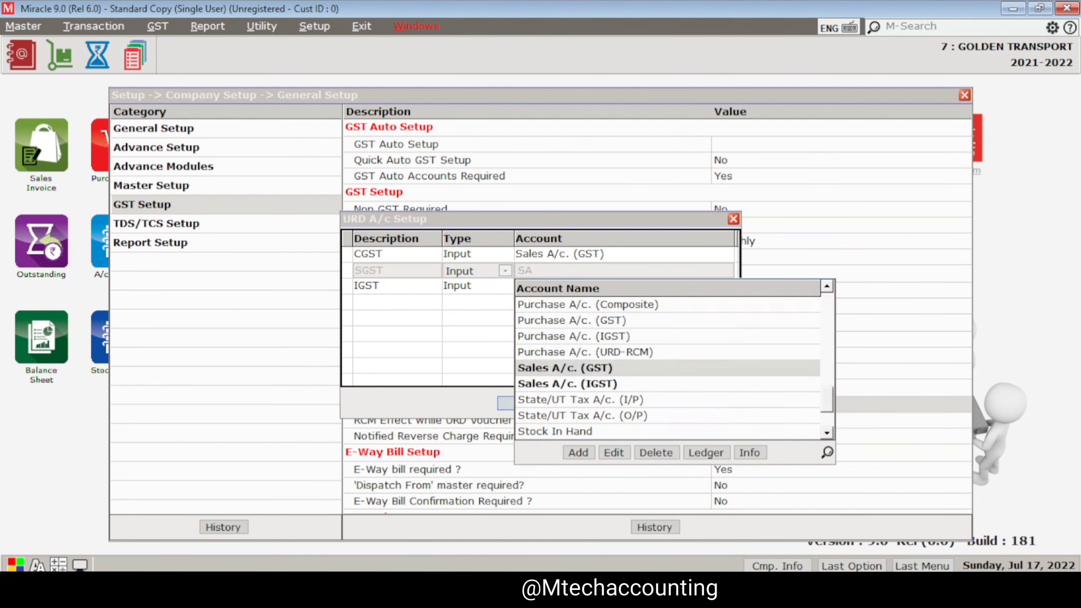
pyautogui.press('Return')
pyautogui.press('Tab')
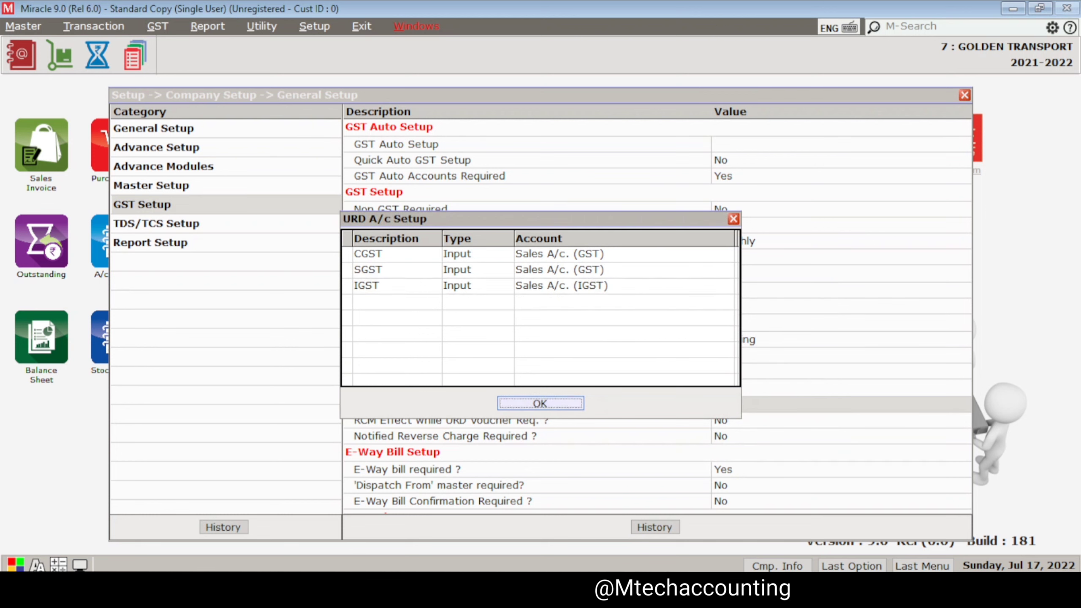
pyautogui.click(573, 396)
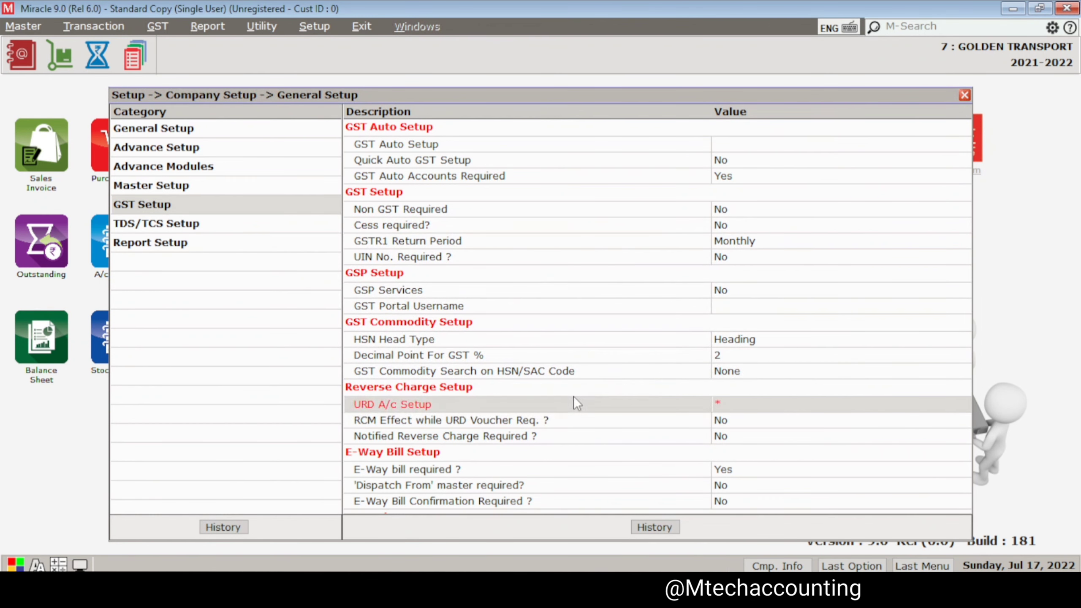
# - Set both RCM Effect while URD Voucher Req. and Notified Reverse Charge Required to Yes
pyautogui.press('Down')
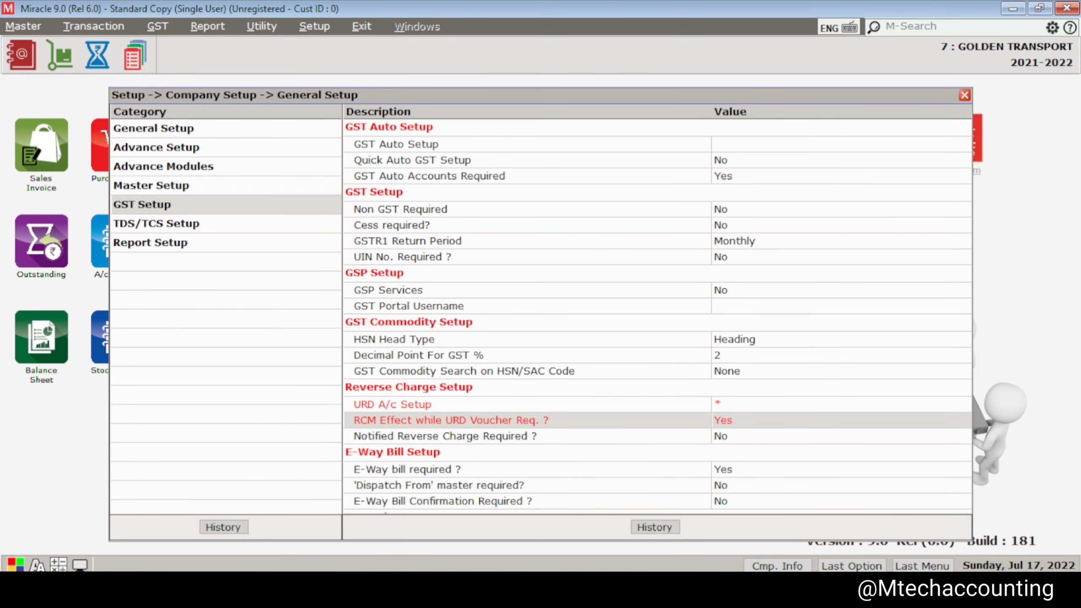
pyautogui.press('Down')
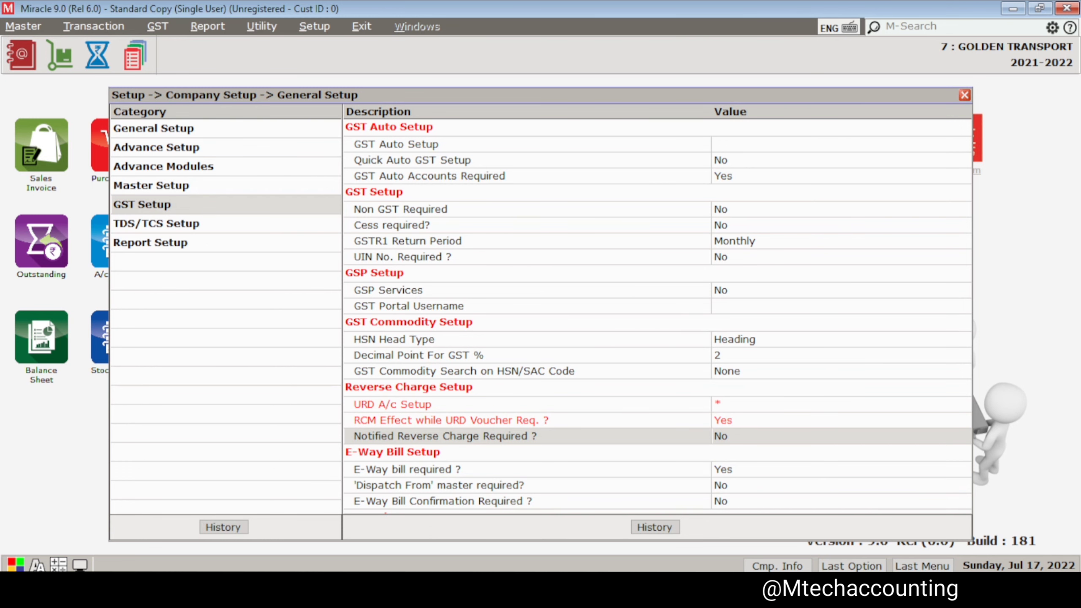
pyautogui.press('y')
pyautogui.press('Down')
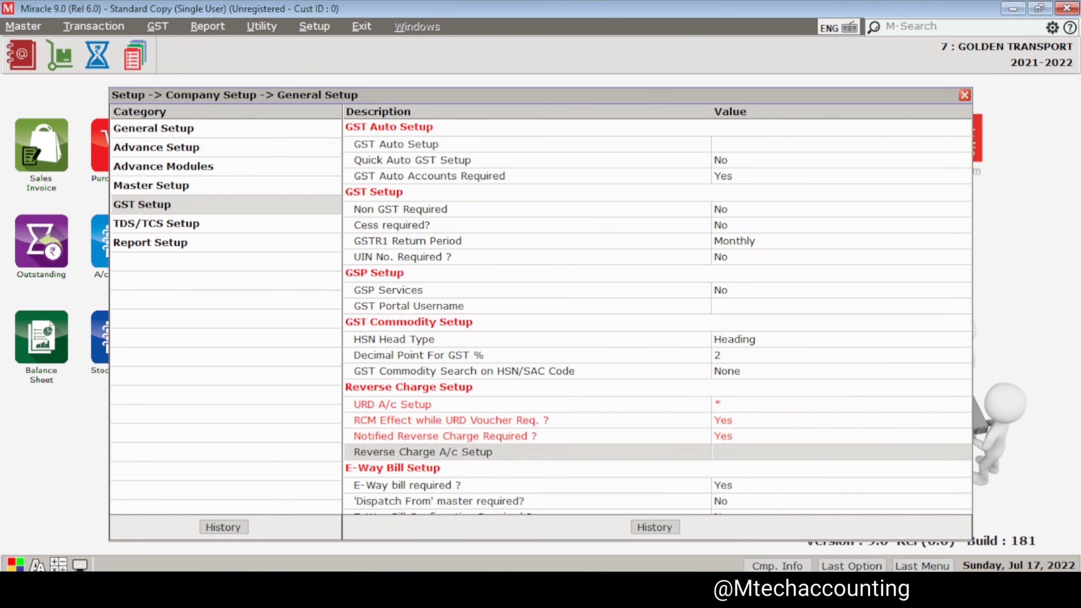
# - In the Reverse Charge A/c Setup, assign Sales A/c. (GST) as the CGST input account
pyautogui.press('Return')
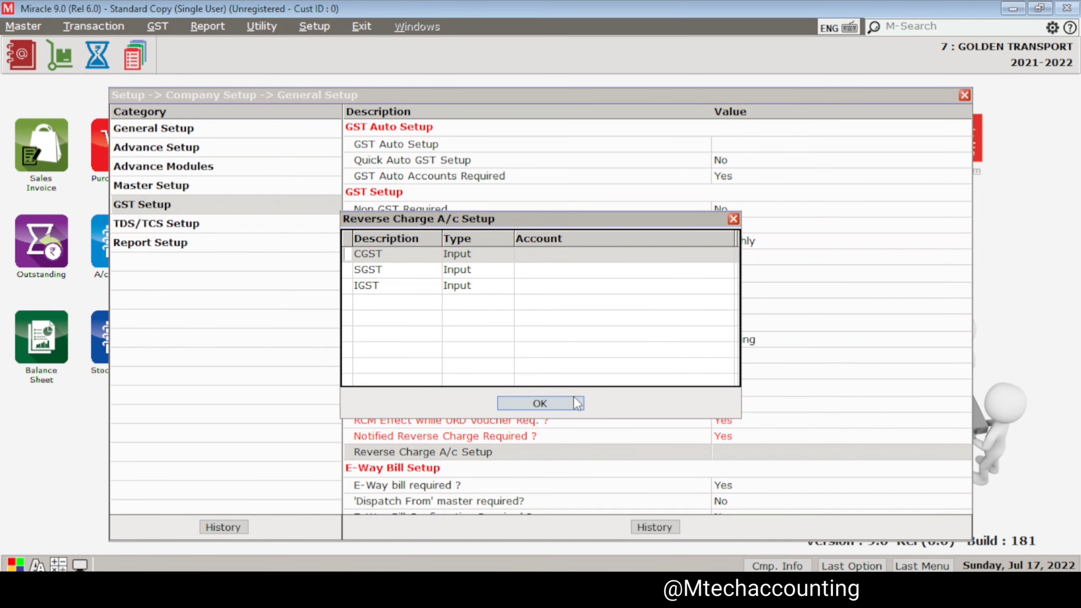
pyautogui.press('Return')
pyautogui.write('SA')
pyautogui.press('Down')
pyautogui.press('Up')
pyautogui.press('Return')
# - Assign Sales A/c. (GST) as the SGST input account in the Reverse Charge A/c Setup
pyautogui.press('Return')
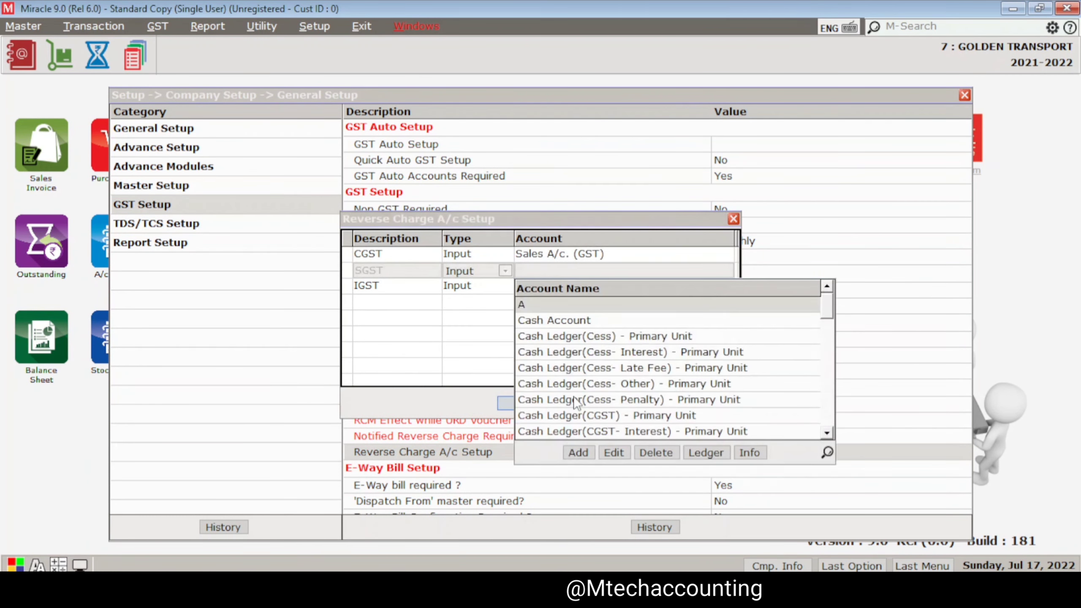
pyautogui.press('Return')
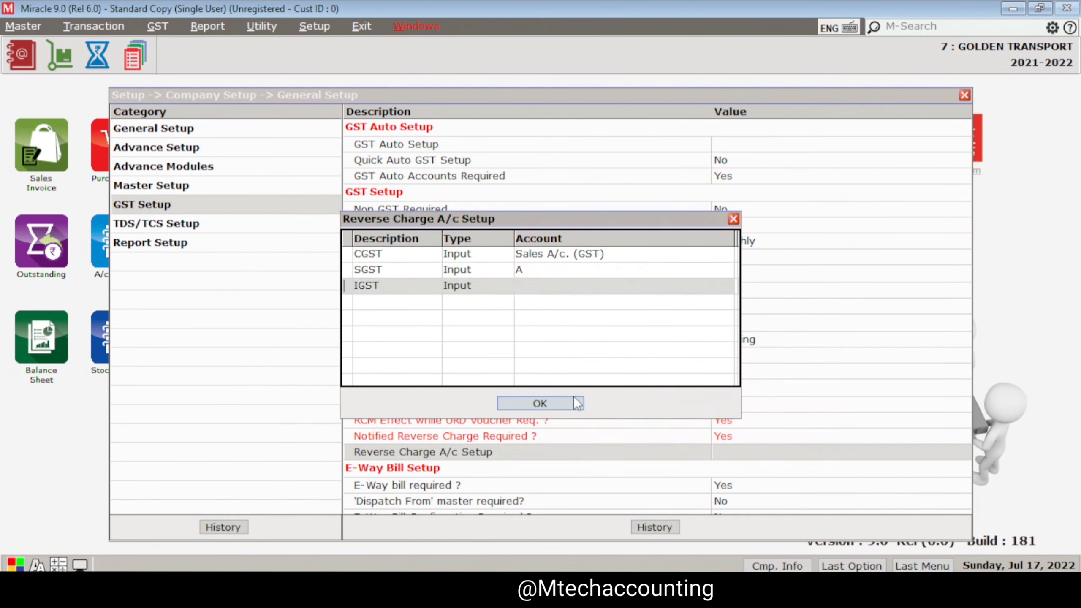
pyautogui.press('Return')
pyautogui.write('SA')
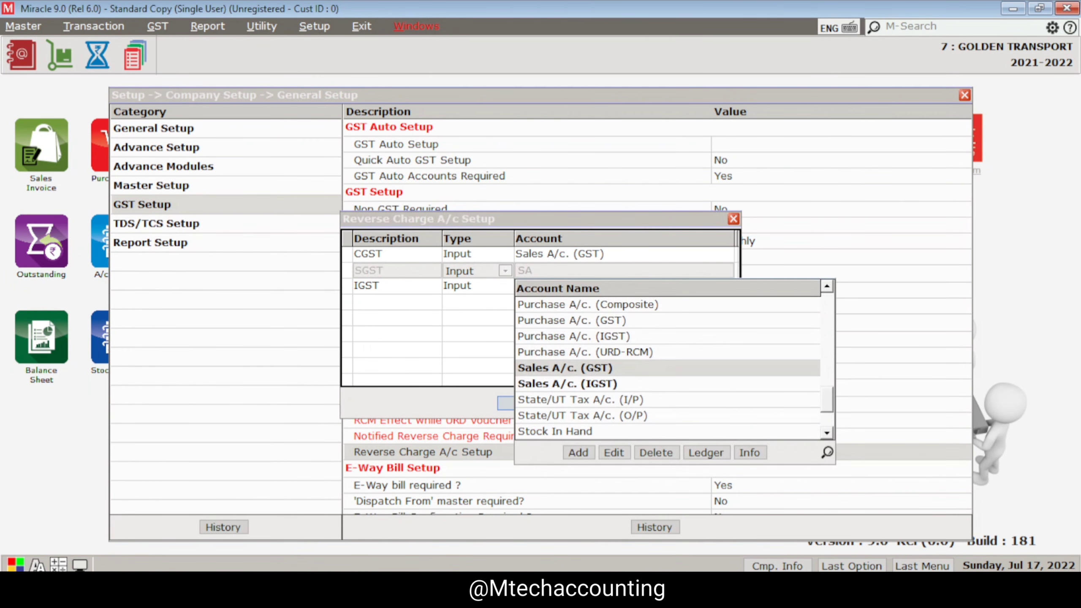
pyautogui.press('Return')
# - Assign Sales A/c. (IGST) as the IGST reverse charge input account and apply the changes to the company setup
pyautogui.press('Return')
pyautogui.write('SA')
pyautogui.press('Down')
pyautogui.press('Return')
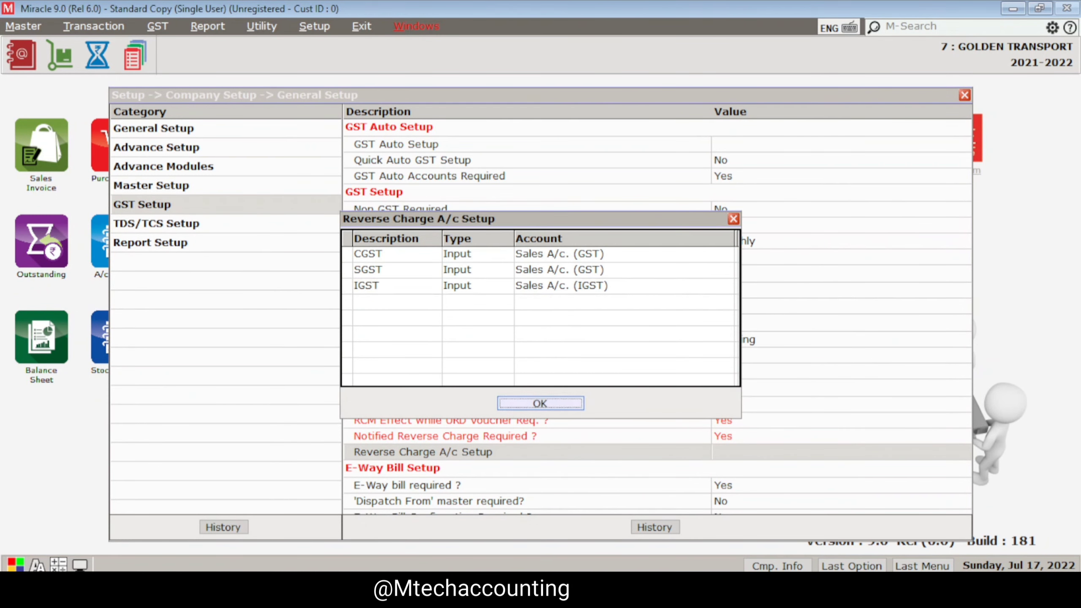
pyautogui.click(573, 398)
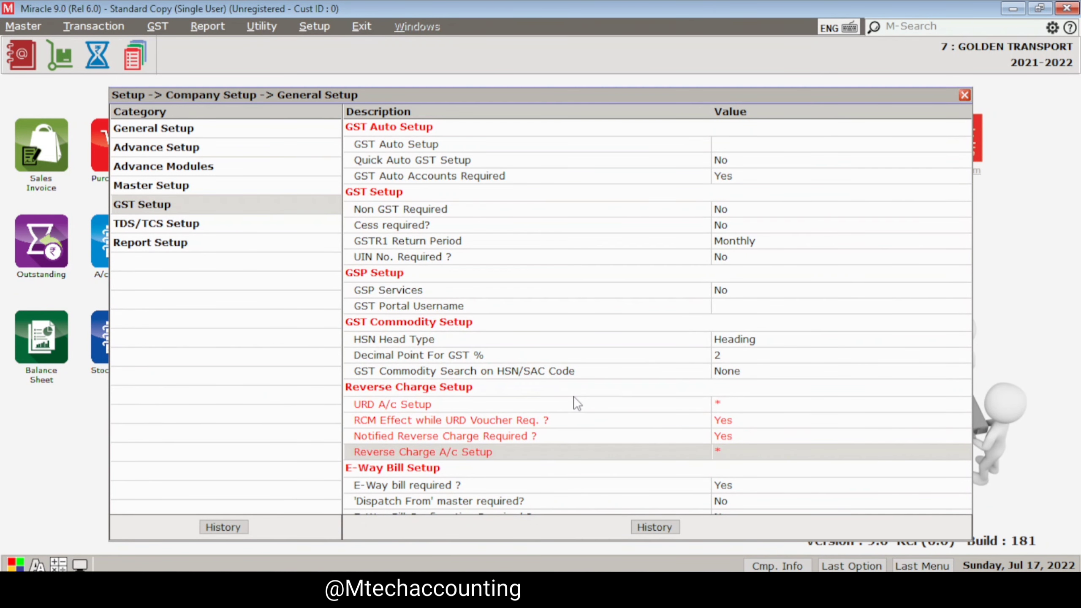
pyautogui.press('Escape')
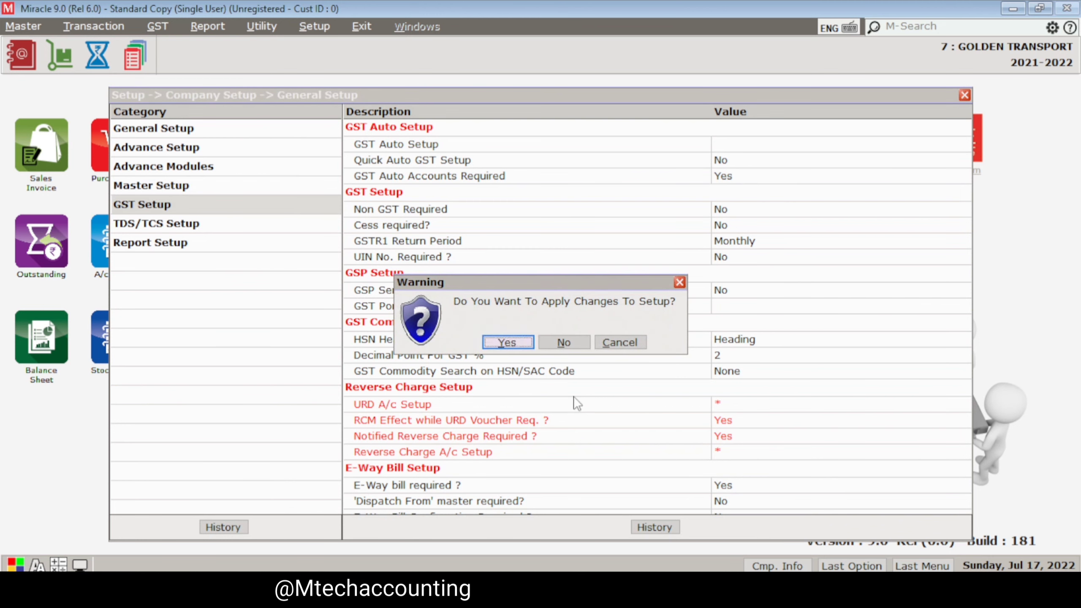
pyautogui.press('Return')
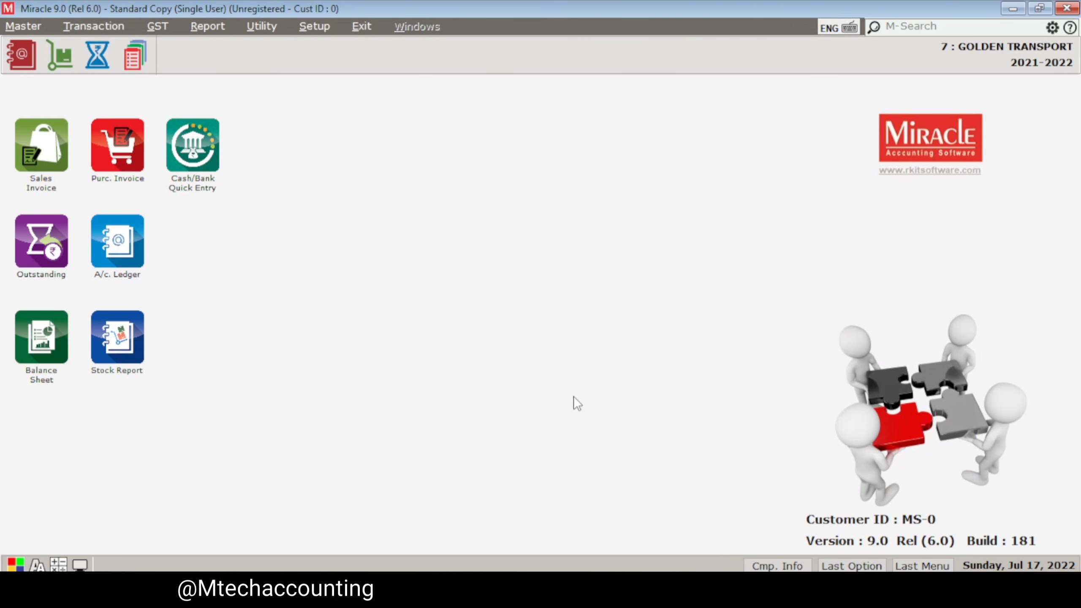
# - Start a new GST sales invoice with Debit as the payment mode
pyautogui.hotkey('alt', 't')
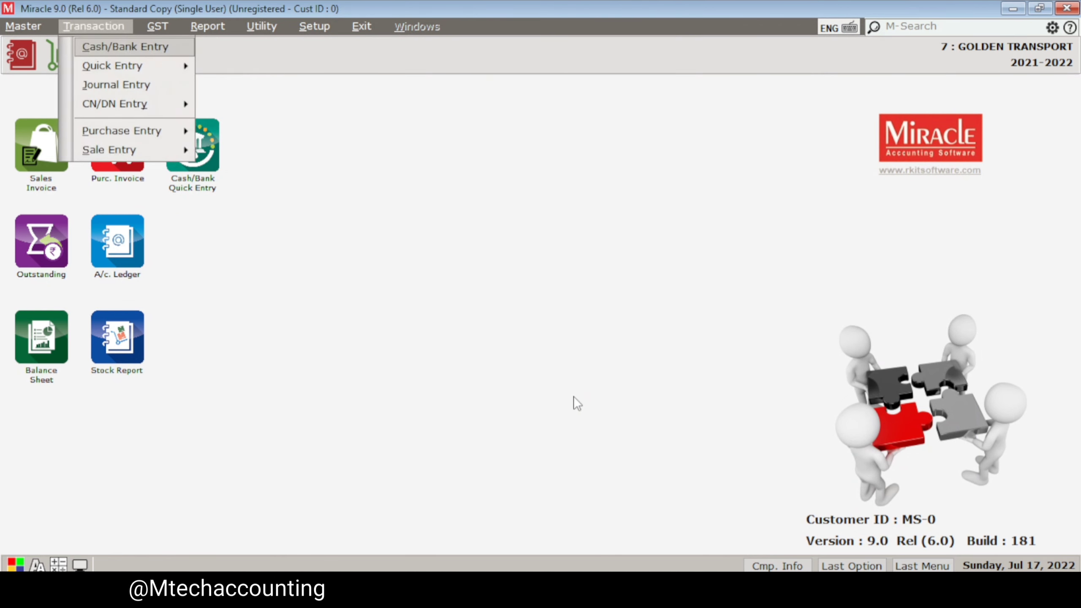
pyautogui.press('s')
pyautogui.press('Return')
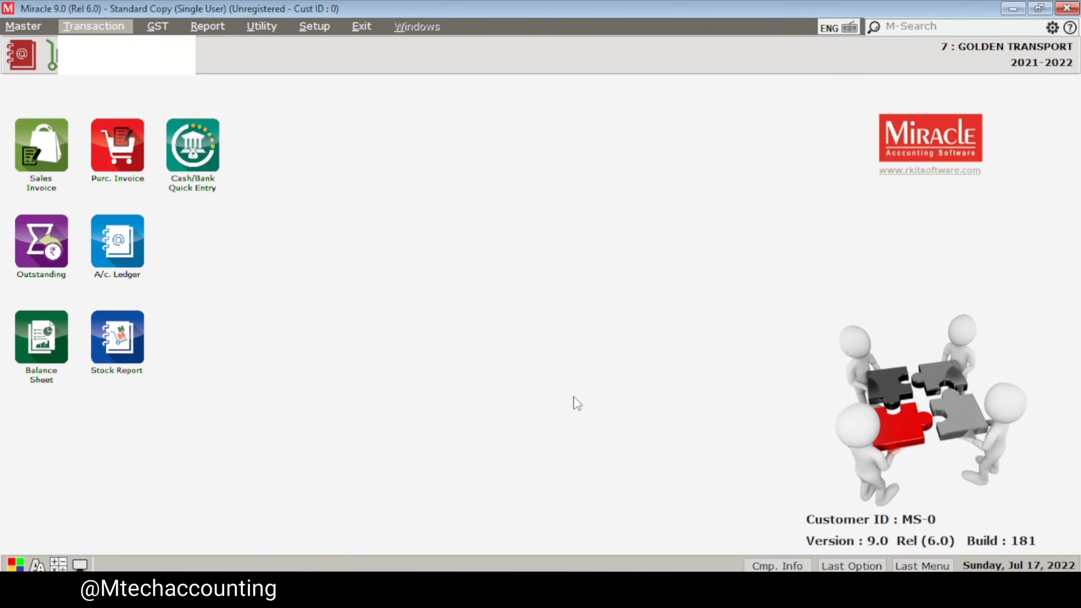
pyautogui.press('Insert')
pyautogui.press('Return')
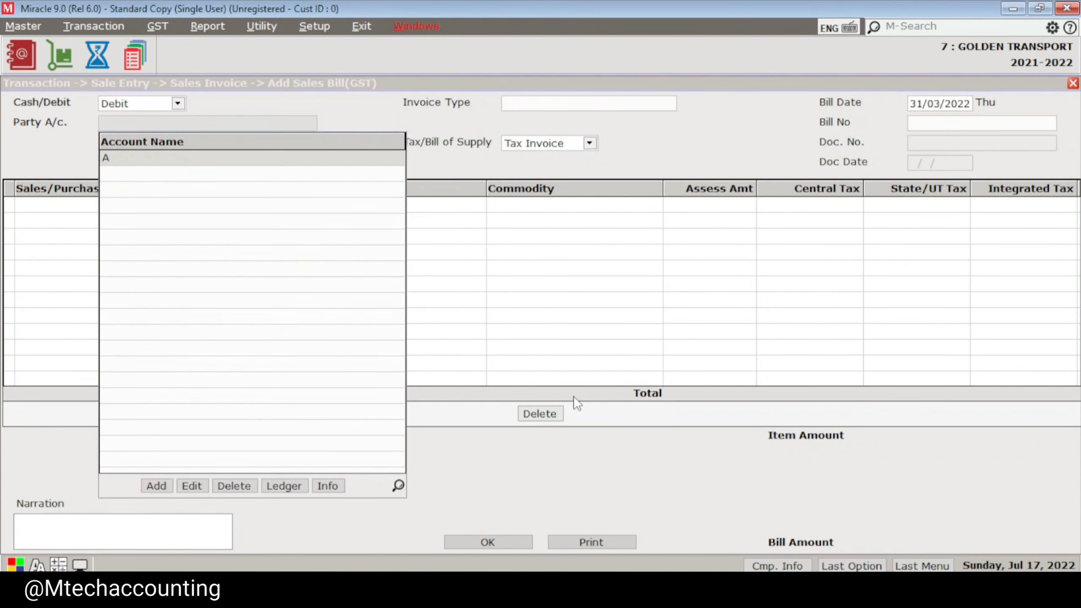
# - Add a new party account named CERAMIC D, keeping it in the Sundry Debtors group
pyautogui.press('Insert')
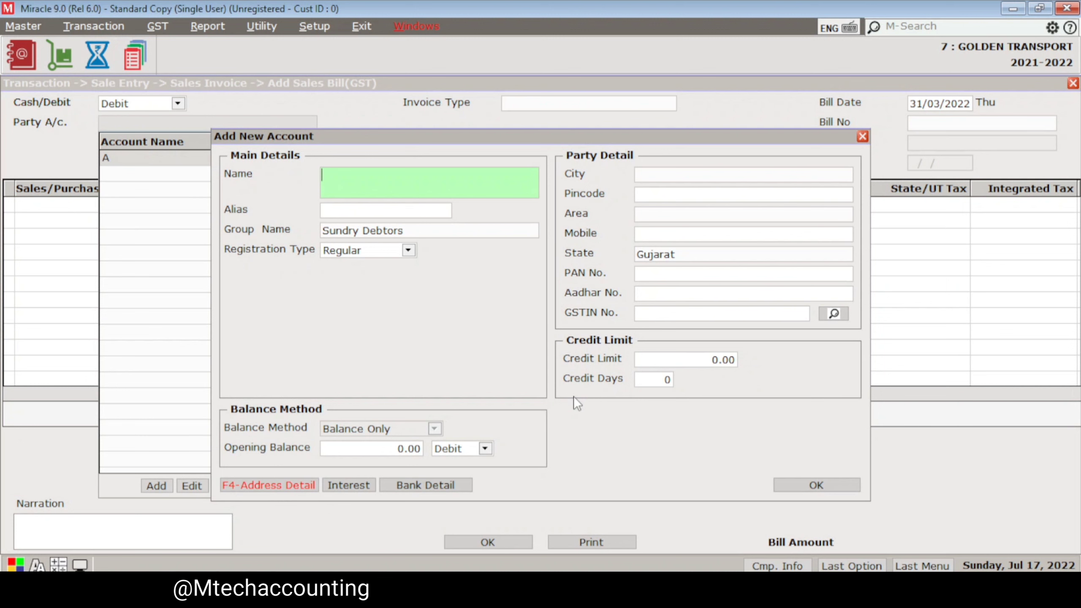
pyautogui.write('CERAMI')
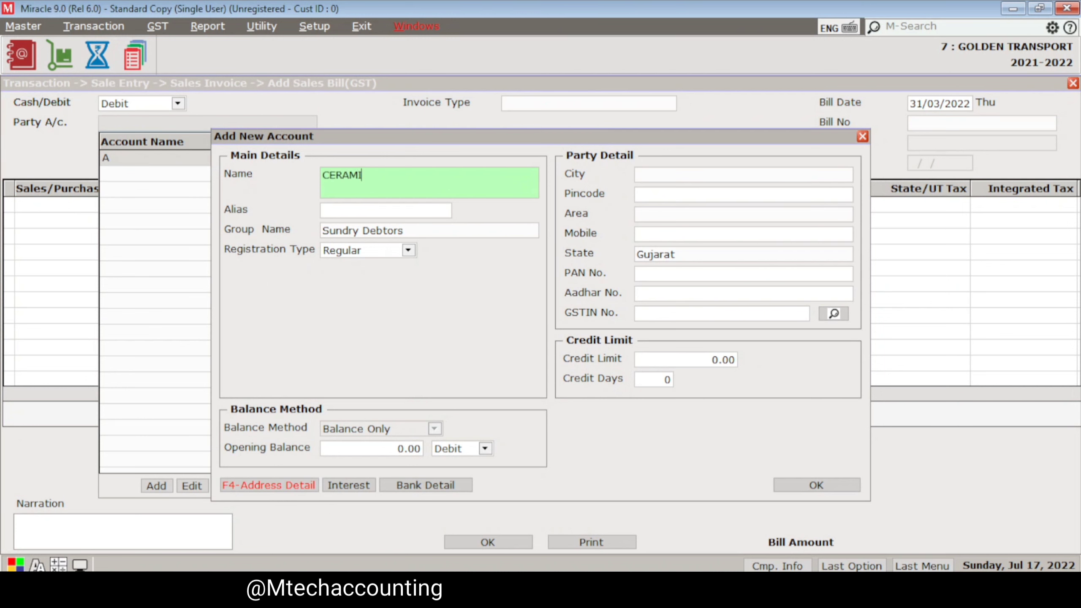
pyautogui.write('C D')
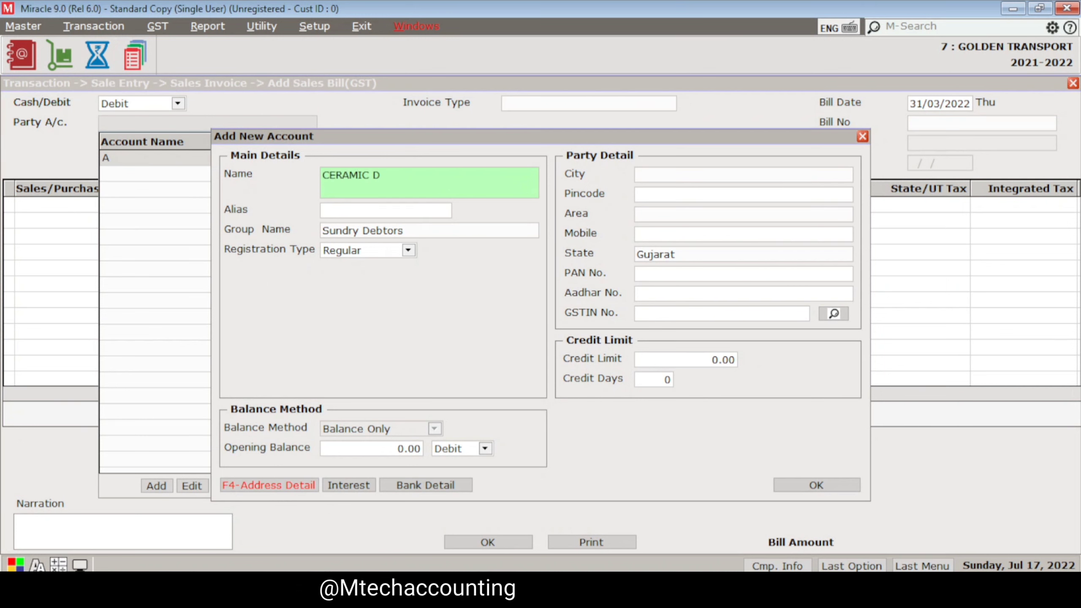
pyautogui.press('Return')
pyautogui.press('Return')
pyautogui.press('Return')
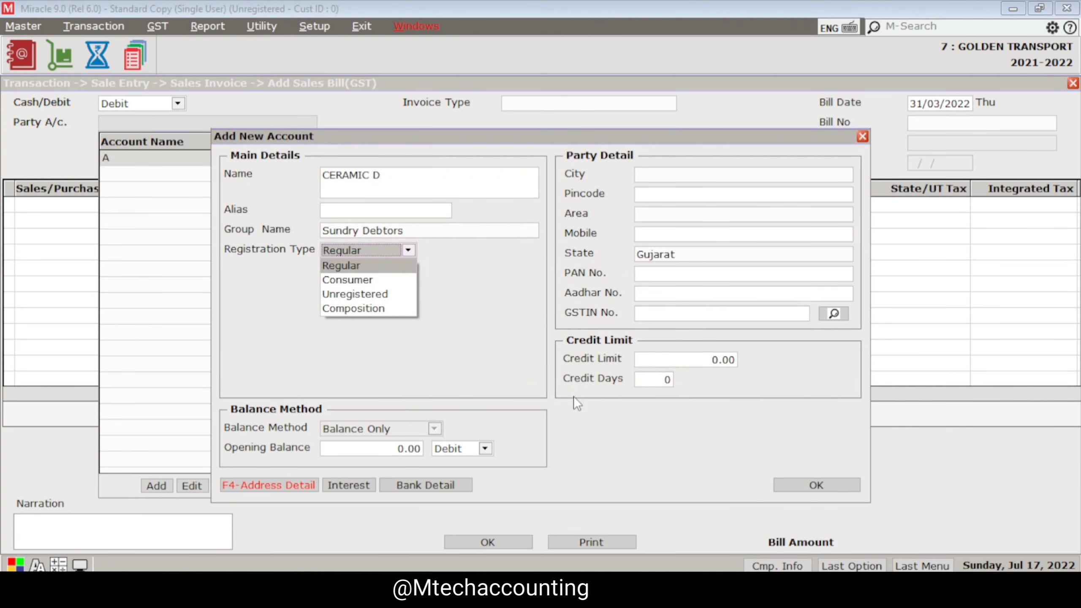
# - Set the new account's registration type to Unregistered and keep Transport as No
pyautogui.press('Down')
pyautogui.press('Down')
pyautogui.press('Return')
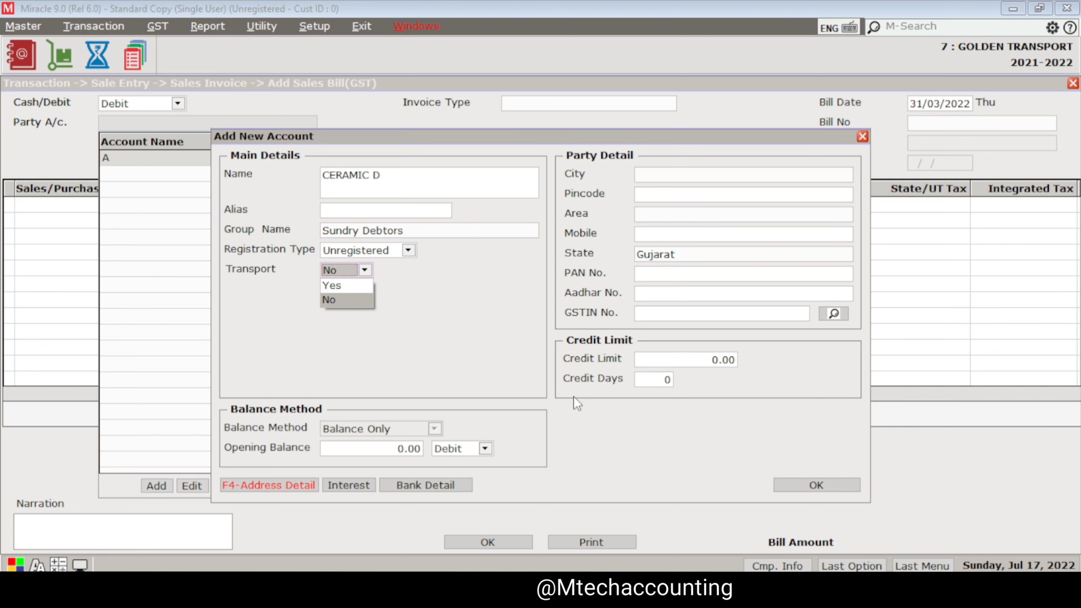
pyautogui.press('Return')
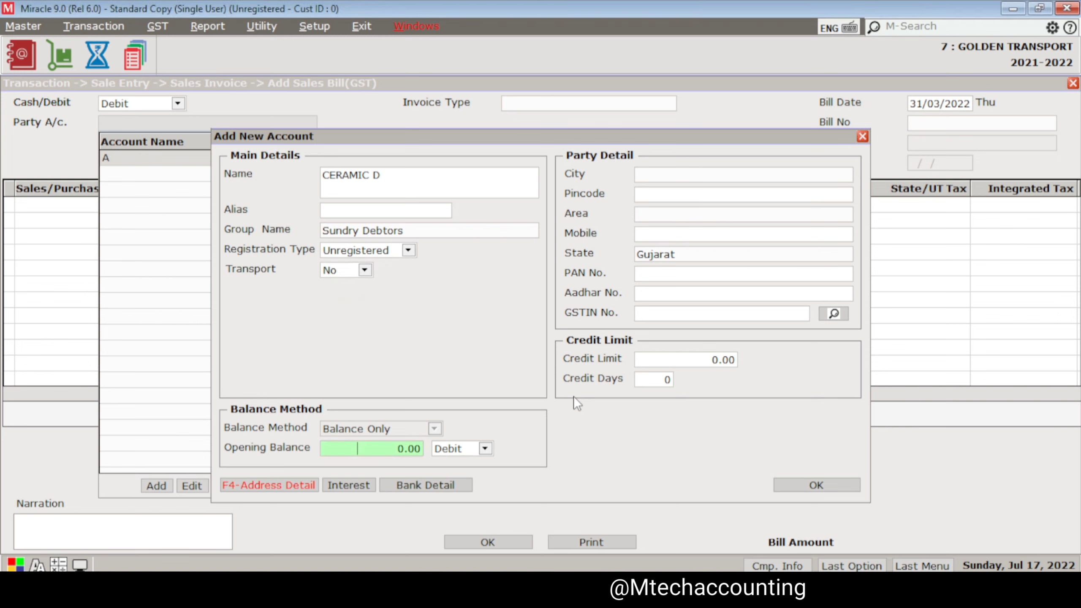
# - Save the new account with its remaining details at their defaults and choose it as the invoice's party
pyautogui.press('Return')
pyautogui.press('Return')
pyautogui.press('Return')
pyautogui.press('Return')
pyautogui.press('Return')
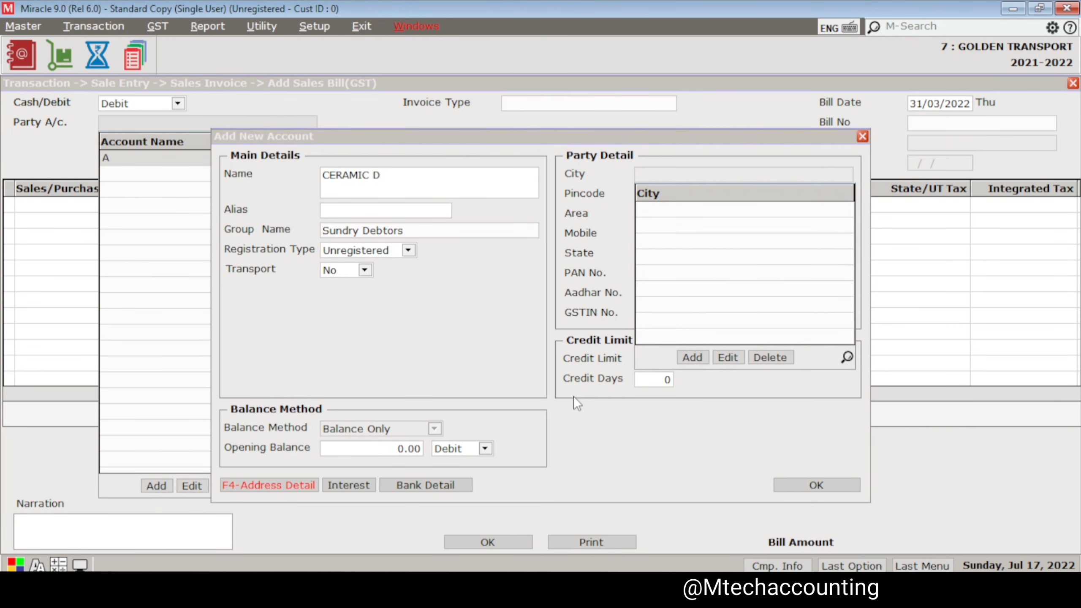
pyautogui.press('Return')
pyautogui.press('Return')
pyautogui.press('Return')
pyautogui.press('Return')
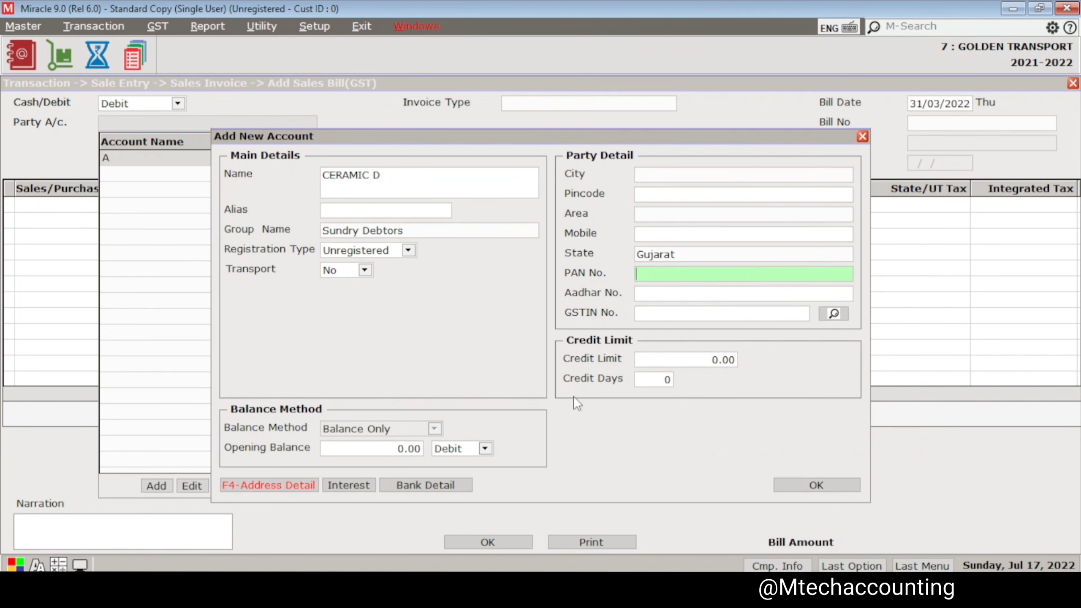
pyautogui.press('Return')
pyautogui.press('Return')
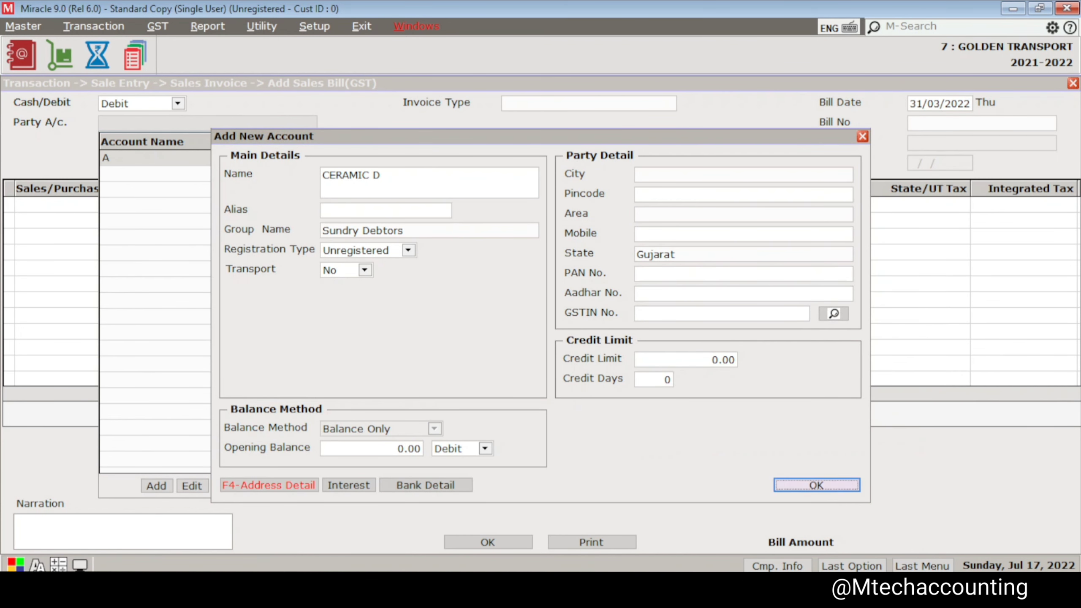
pyautogui.press('Return')
pyautogui.press('Return')
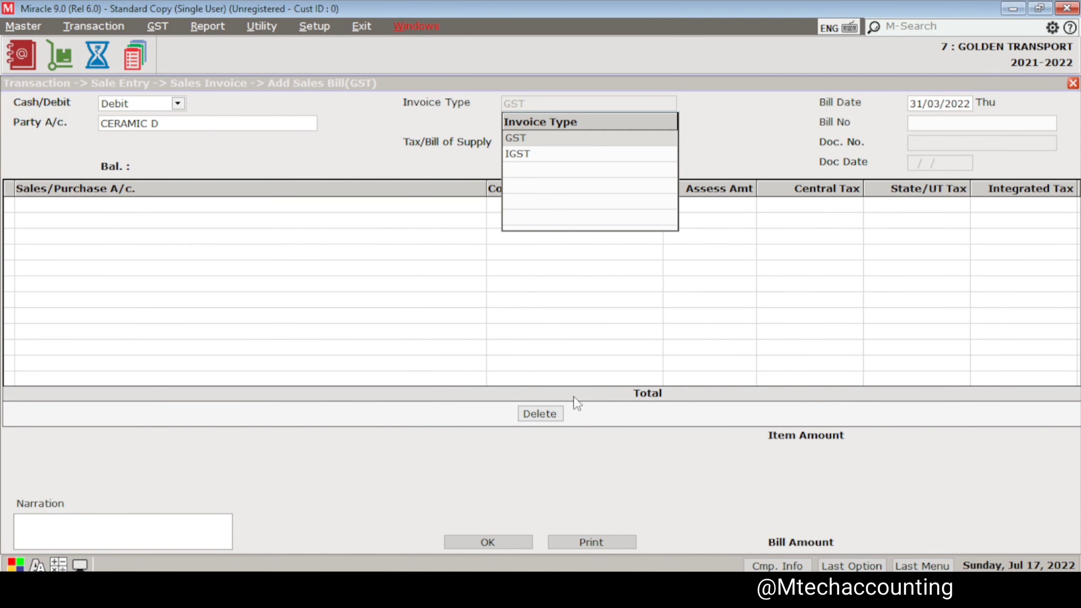
# - Set the invoice header to type GST, Tax Invoice, bill date 31/03/2022 and bill number prefix GT/
pyautogui.press('Return')
pyautogui.press('Return')
pyautogui.press('Return')
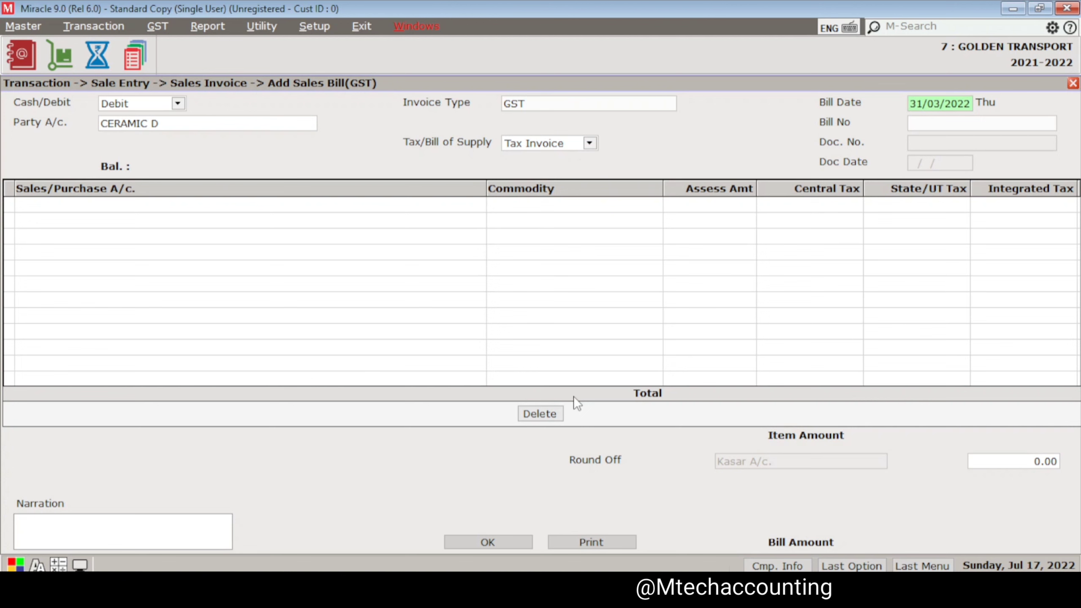
pyautogui.press('Return')
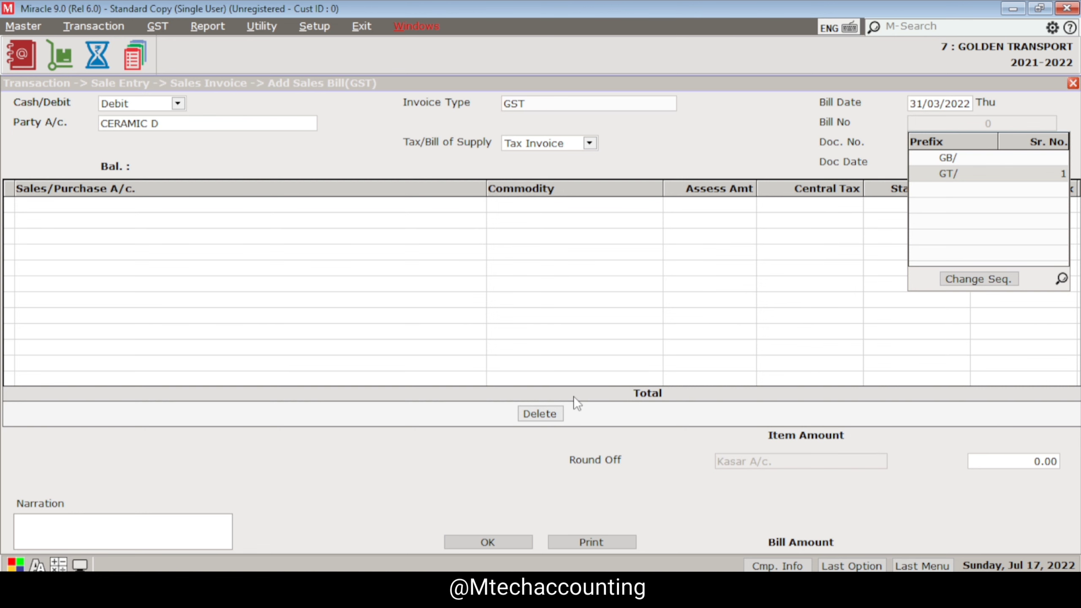
pyautogui.press('Return')
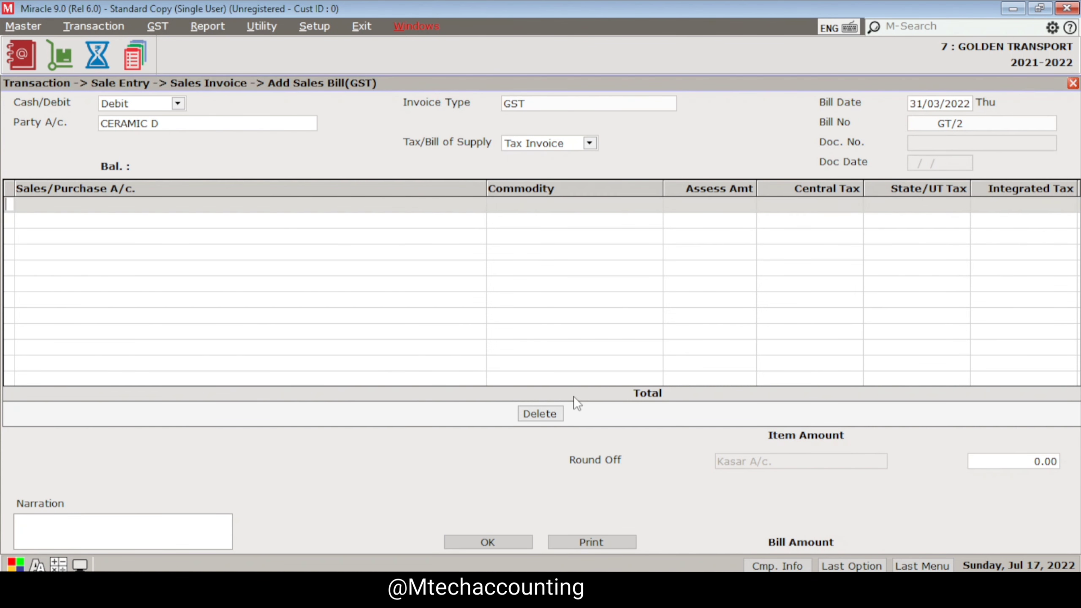
# - Enter Sales A/c. (GST) as the sales account in the first invoice row
pyautogui.press('Return')
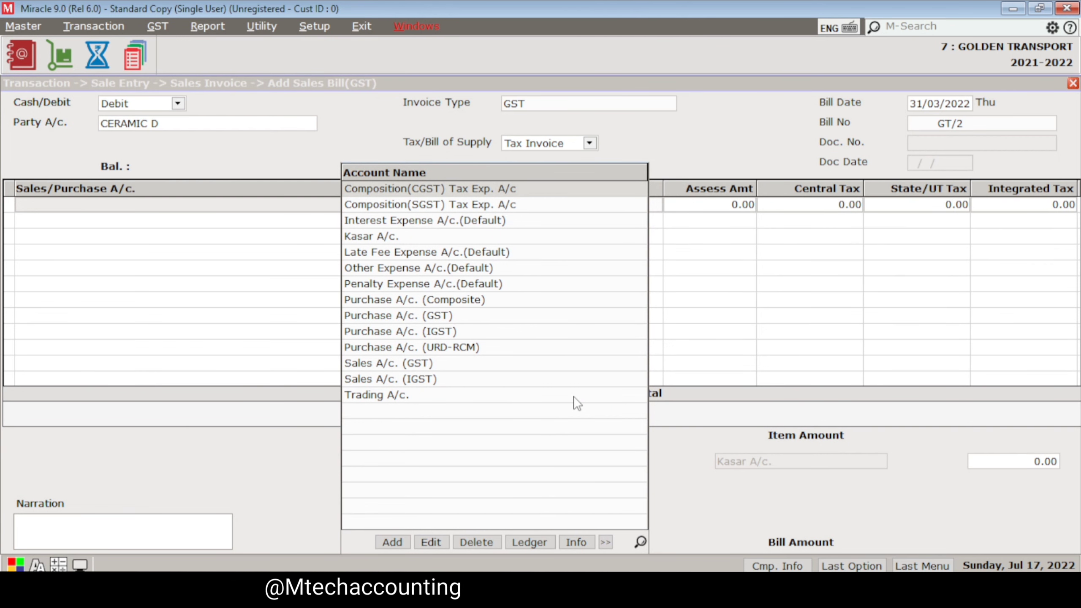
pyautogui.write('SA')
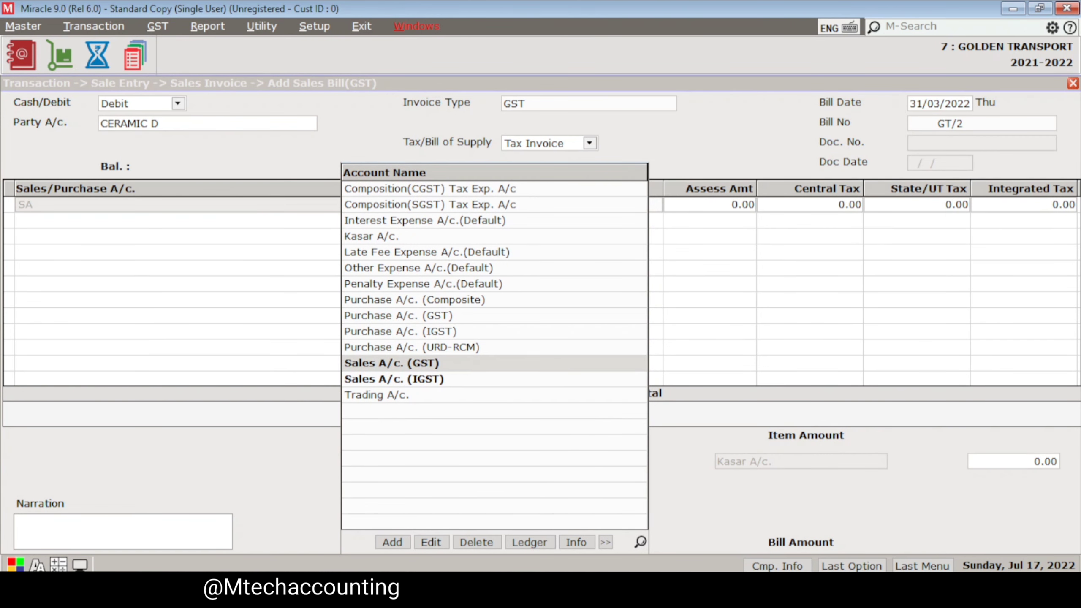
pyautogui.press('Down')
pyautogui.press('Up')
pyautogui.press('Up')
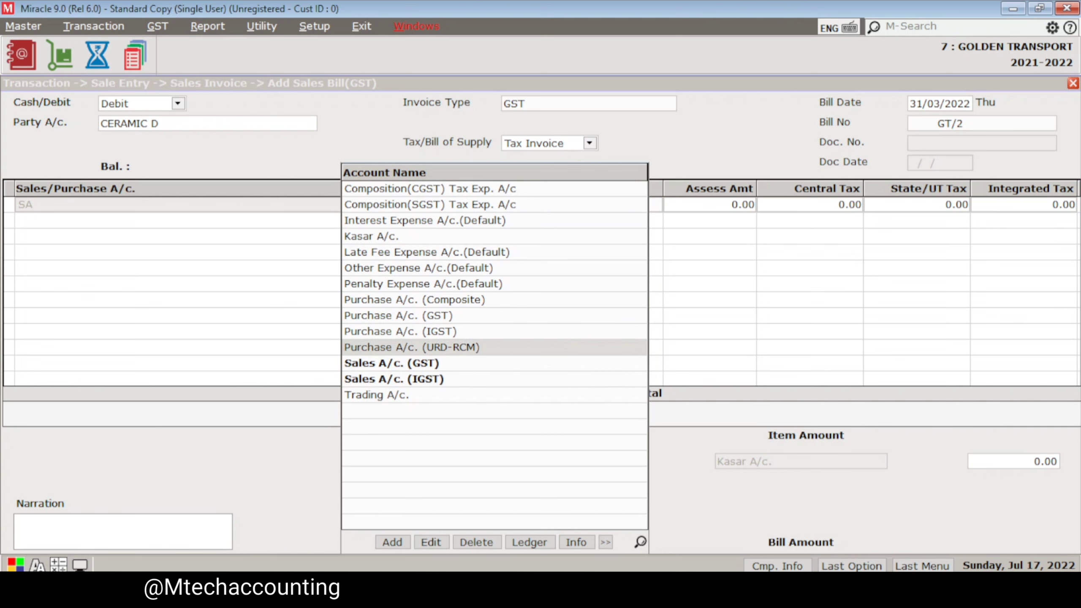
pyautogui.press('Up')
pyautogui.press('Up')
pyautogui.press('Up')
pyautogui.press('Down')
pyautogui.press('Down')
pyautogui.press('Down')
pyautogui.press('Down')
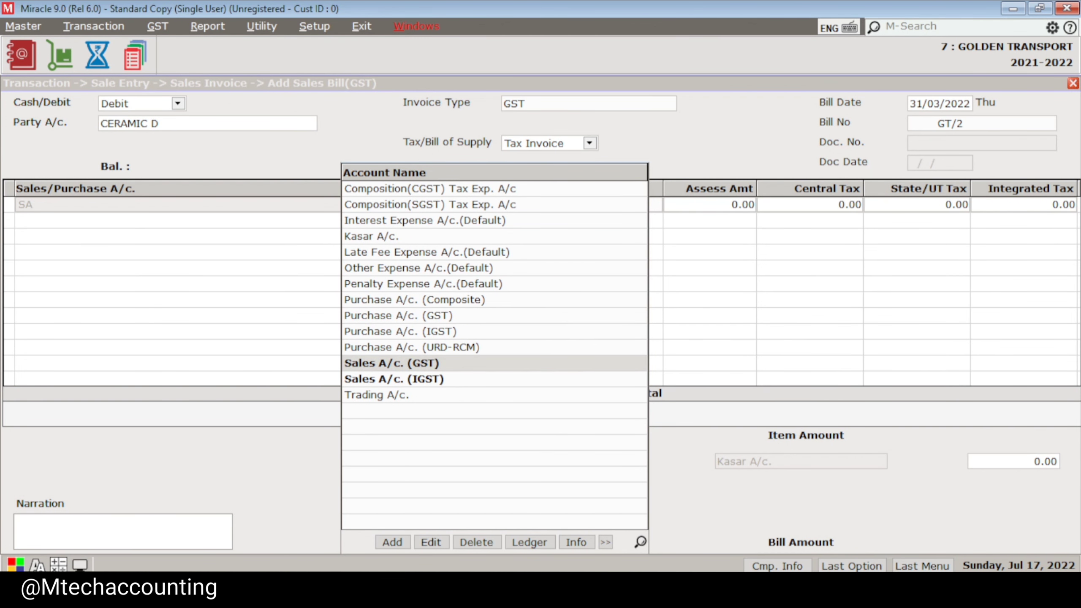
pyautogui.press('Return')
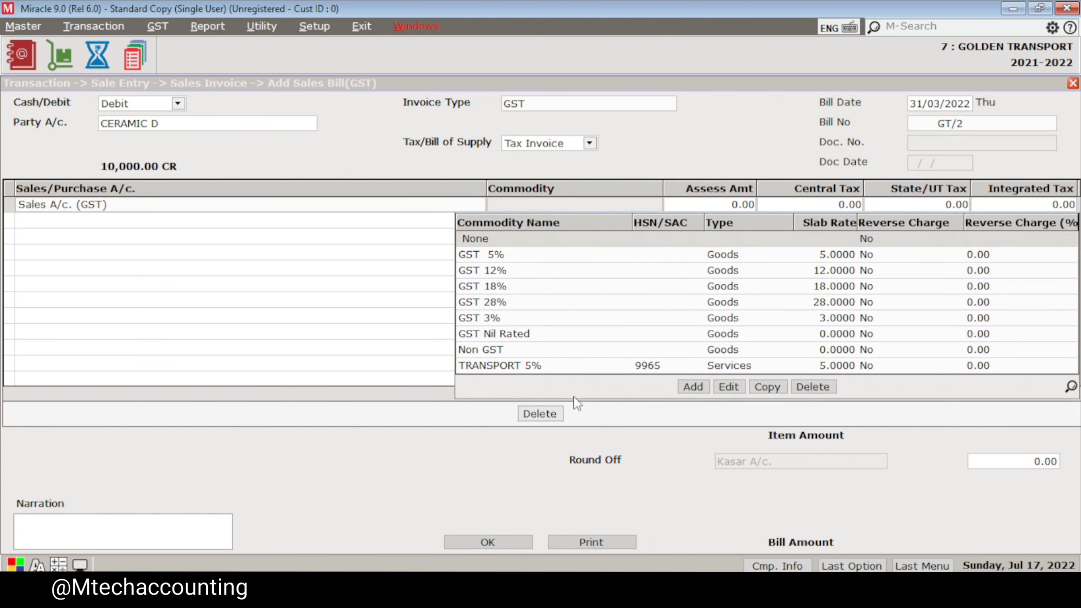
# - Examine the commodity list's slab rates and reverse charge settings for a suitable reverse charge transport entry
pyautogui.press('Down')
pyautogui.press('Down')
pyautogui.press('Down')
pyautogui.press('Down')
pyautogui.press('Down')
pyautogui.press('Down')
pyautogui.press('Down')
pyautogui.press('Down')
pyautogui.press('Up')
pyautogui.press('Up')
pyautogui.press('Up')
pyautogui.press('Up')
pyautogui.press('Up')
pyautogui.press('Up')
pyautogui.press('Up')
pyautogui.press('Up')
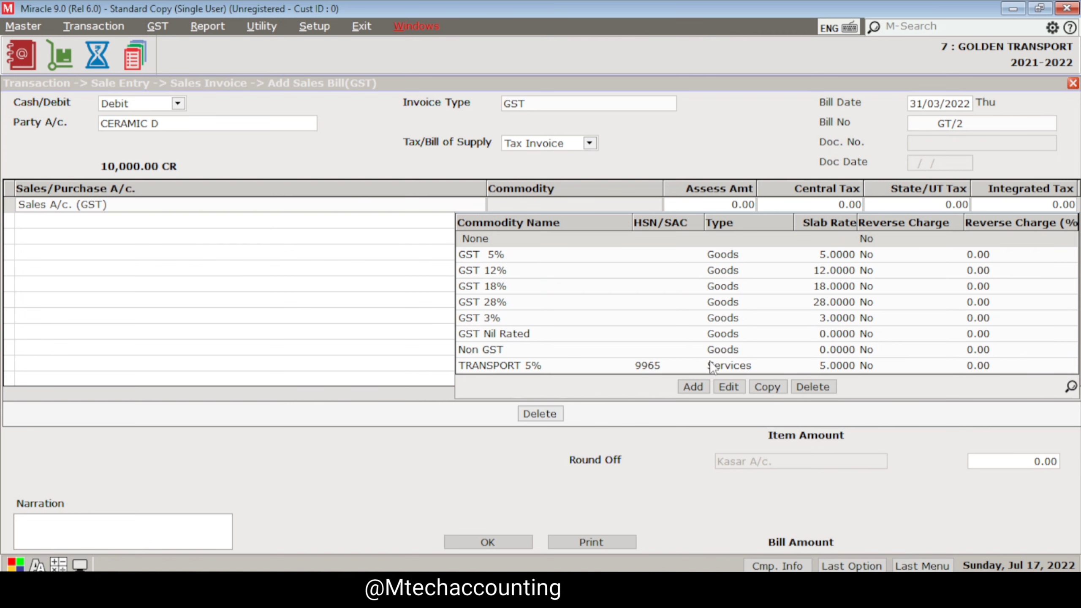
# - Add a new GST commodity with the description TRANSPORT 5% REV
pyautogui.click(687, 380)
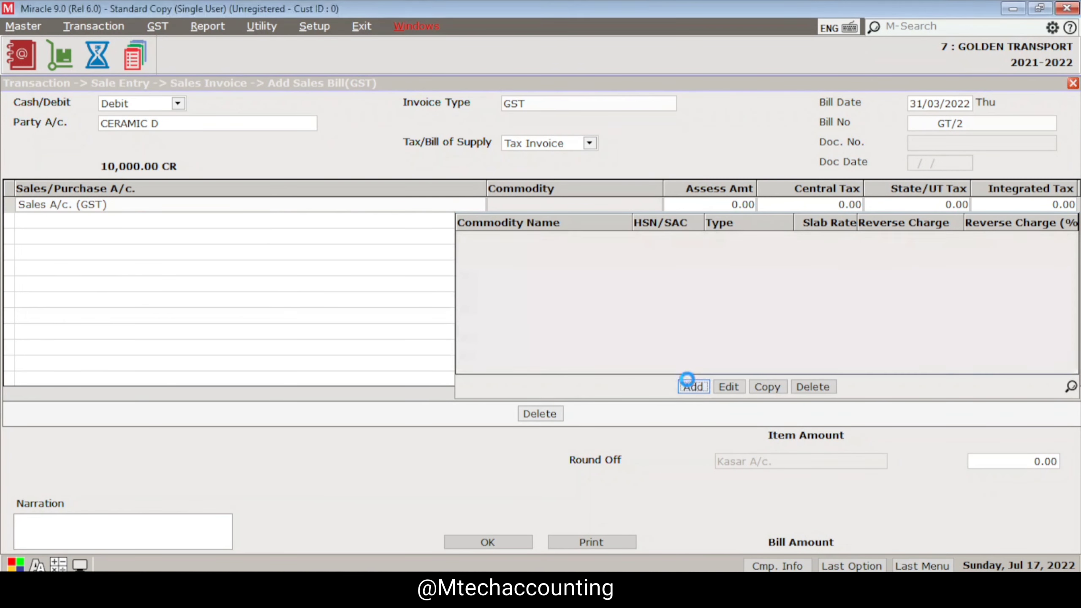
pyautogui.write('TRANSPORT 5%')
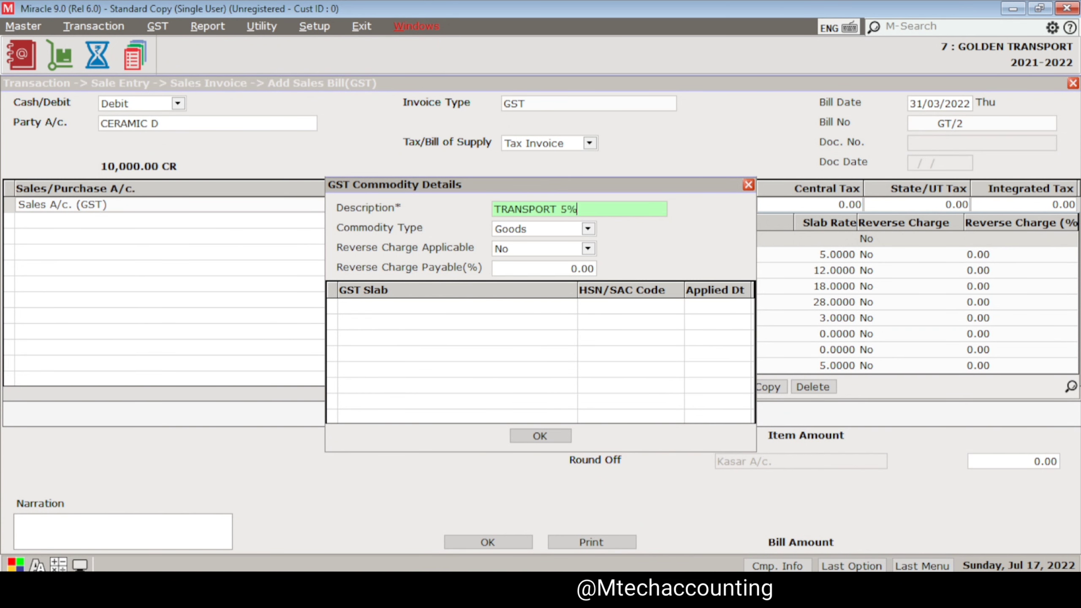
pyautogui.write(' RE')
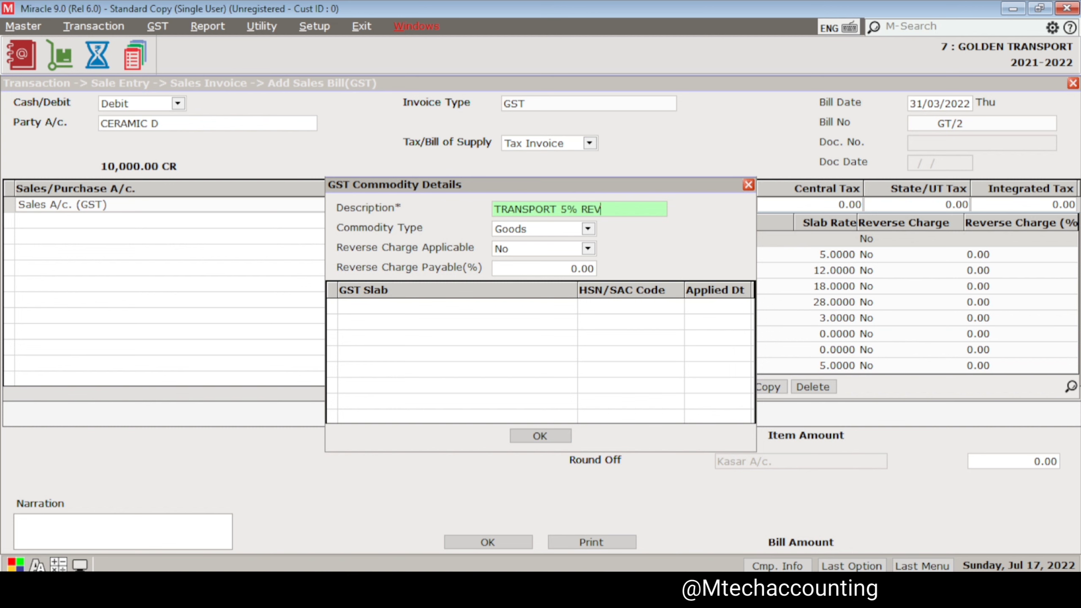
pyautogui.write('V')
pyautogui.press('Return')
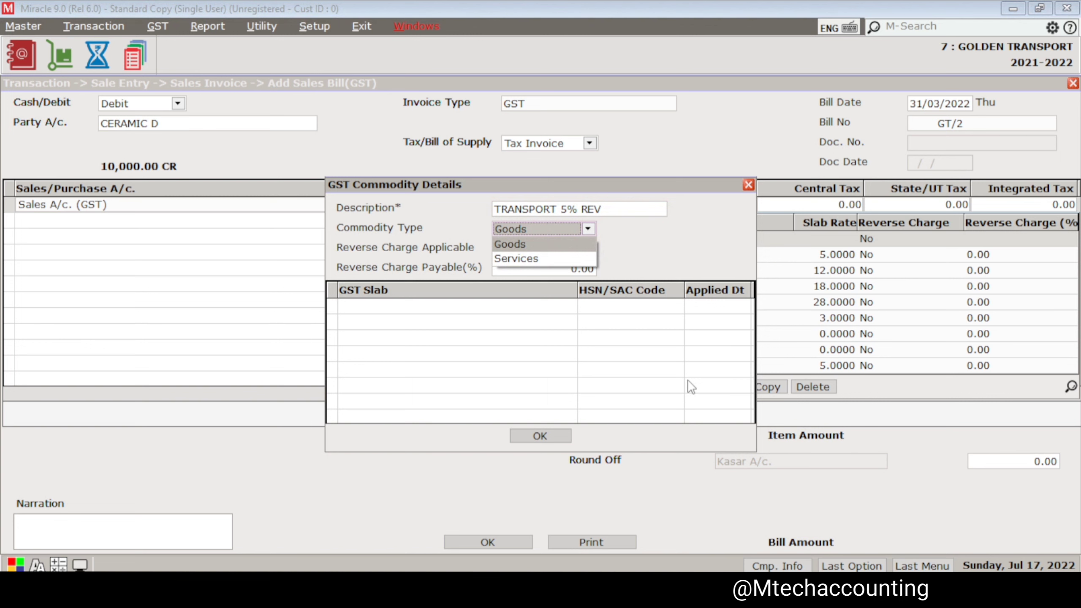
# - Set the commodity type to Services and make reverse charge applicable with 100% payable
pyautogui.press('Down')
pyautogui.press('Return')
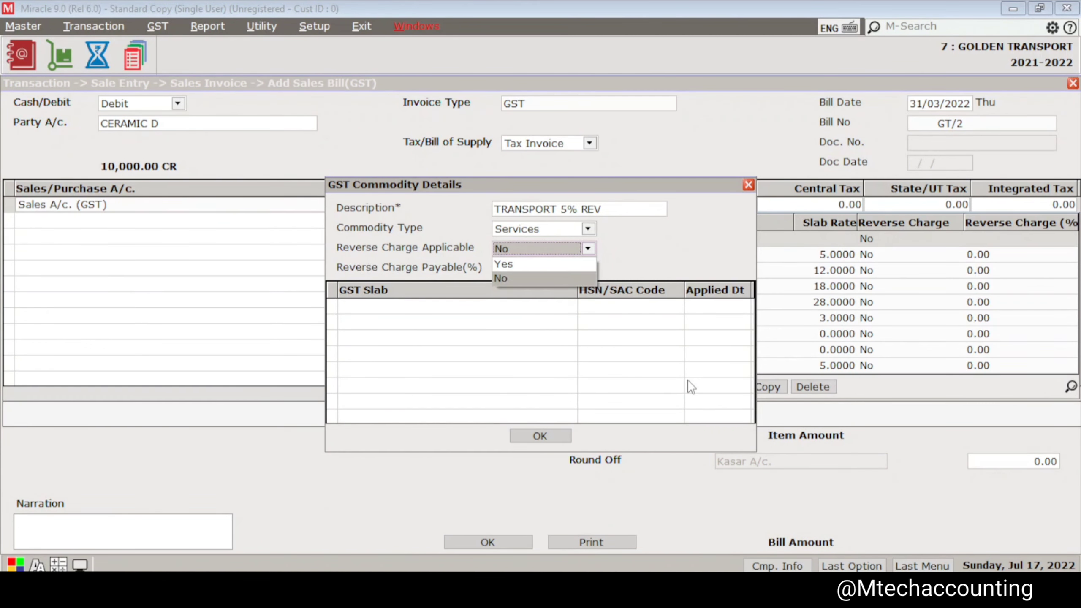
pyautogui.press('Up')
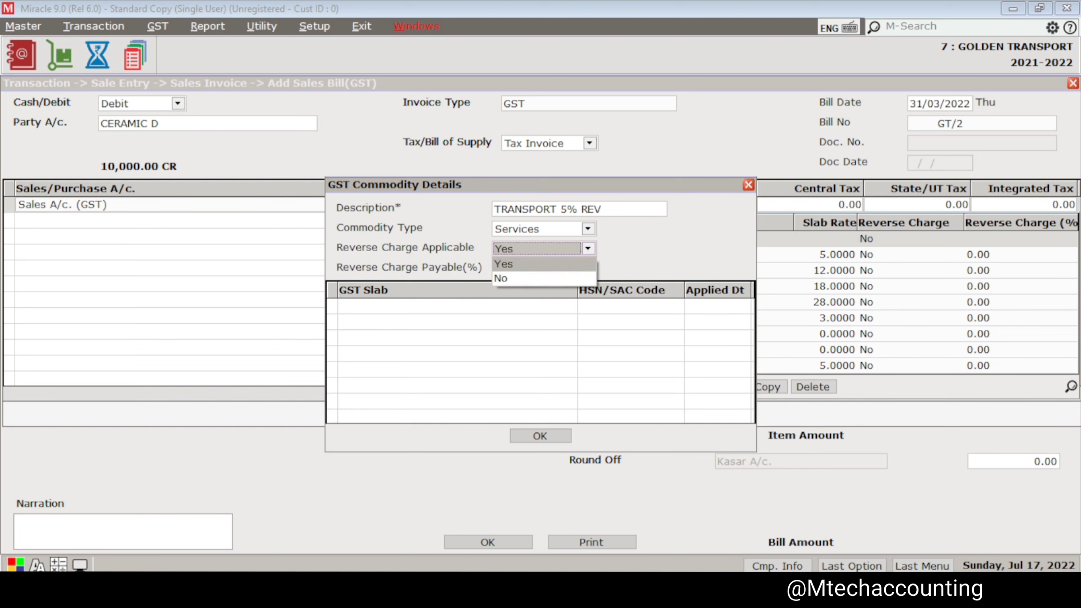
pyautogui.press('Return')
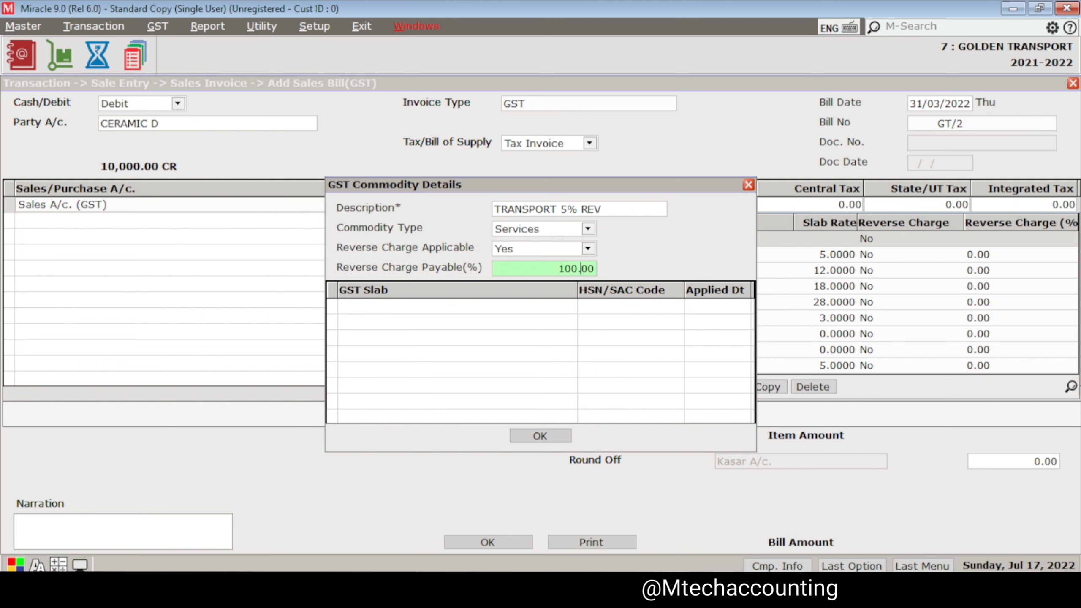
pyautogui.press('Return')
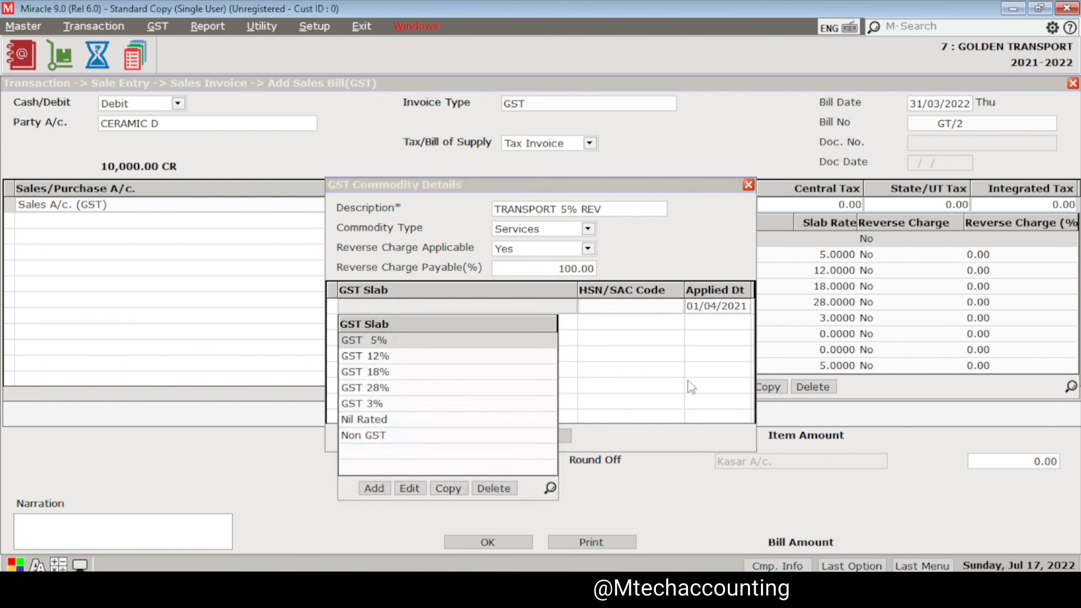
# - Assign the GST 5% slab with SAC code 9965 (Goods Transport Services), applied from 01/04/2021, and save the commodity
pyautogui.press('Return')
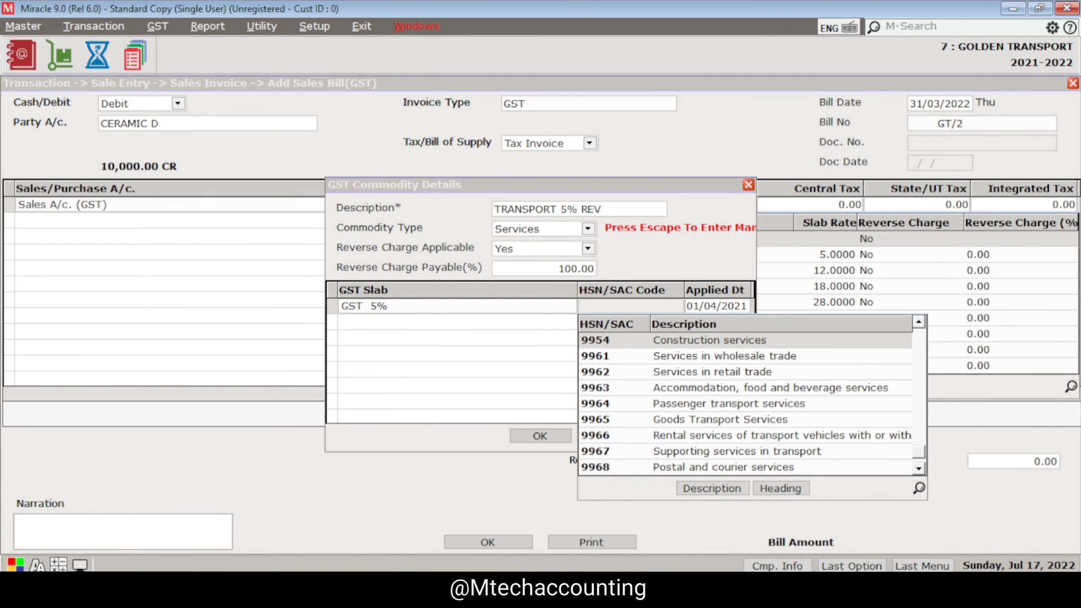
pyautogui.press('Down')
pyautogui.press('Down')
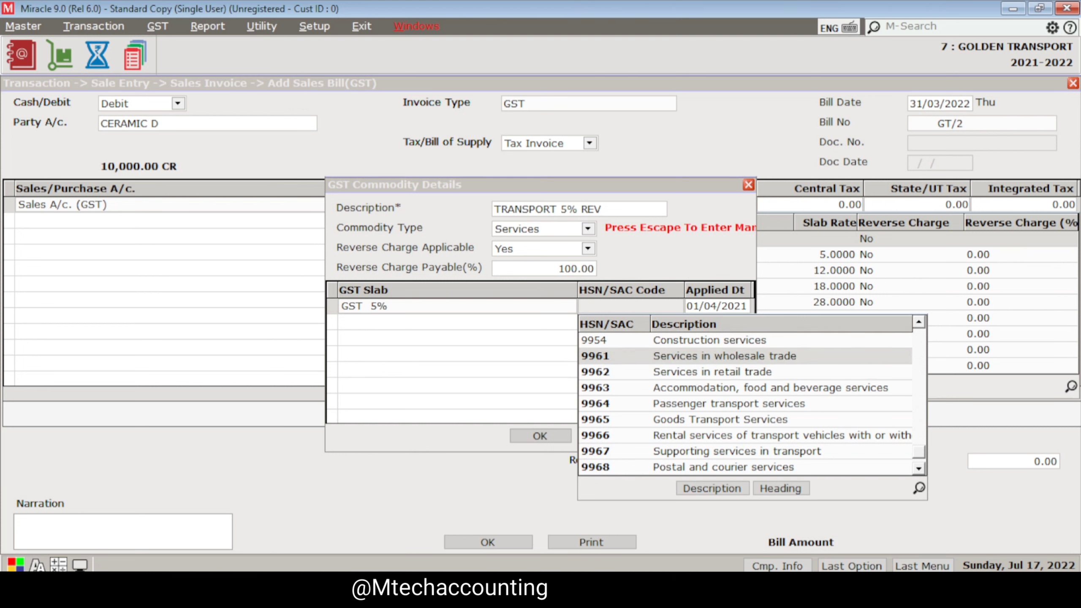
pyautogui.write('5')
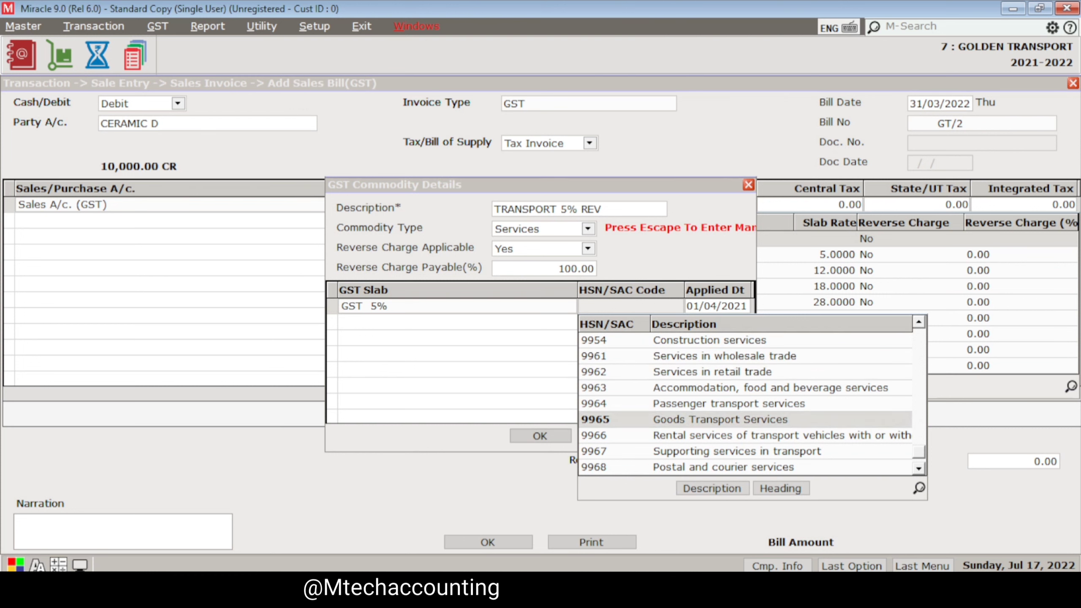
pyautogui.press('Return')
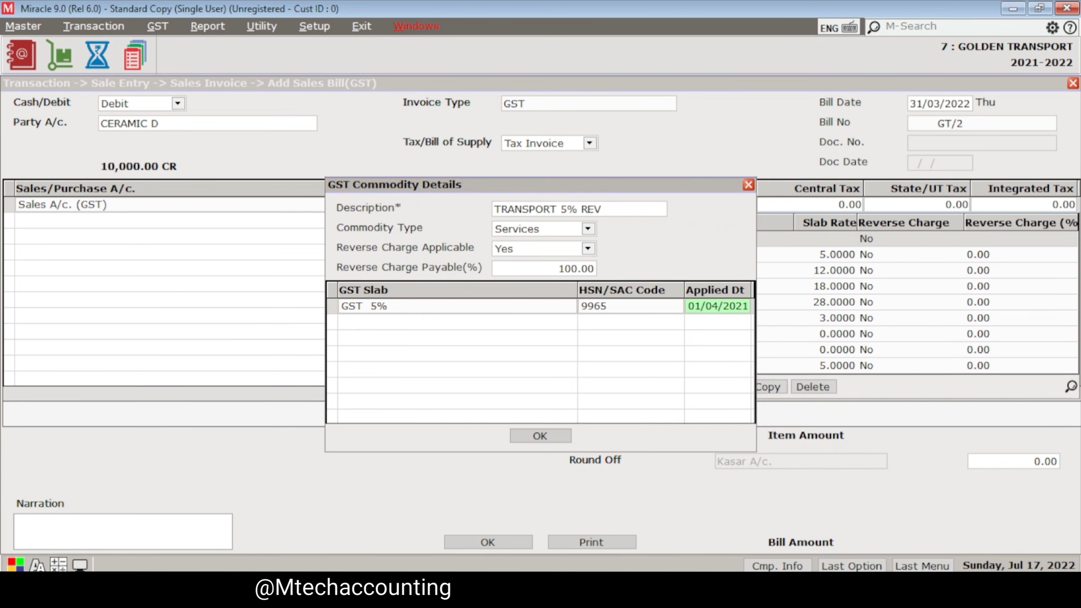
pyautogui.press('Return')
pyautogui.press('Return')
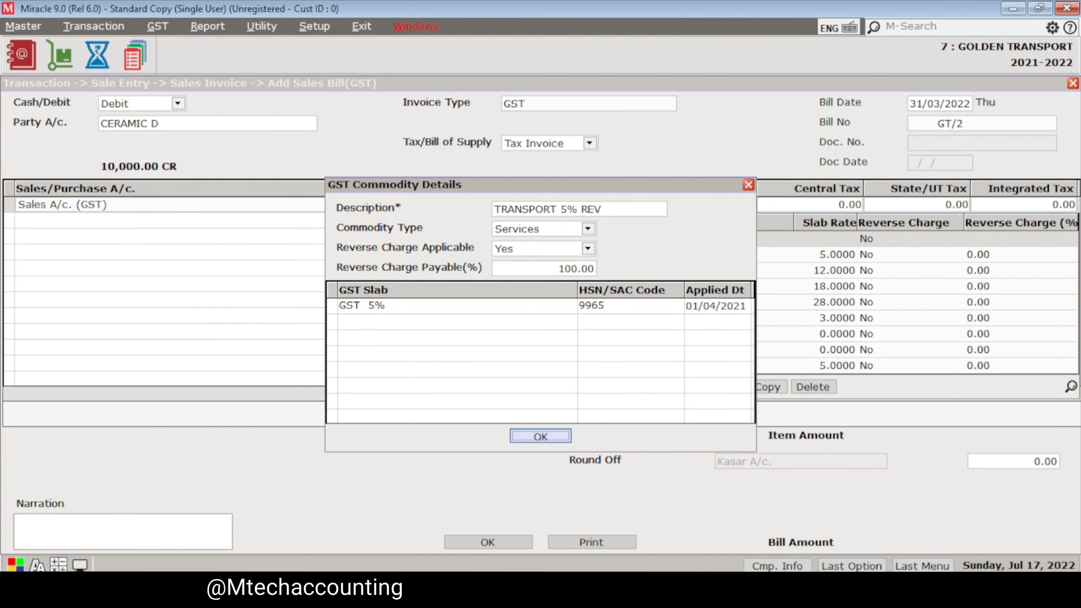
pyautogui.press('Return')
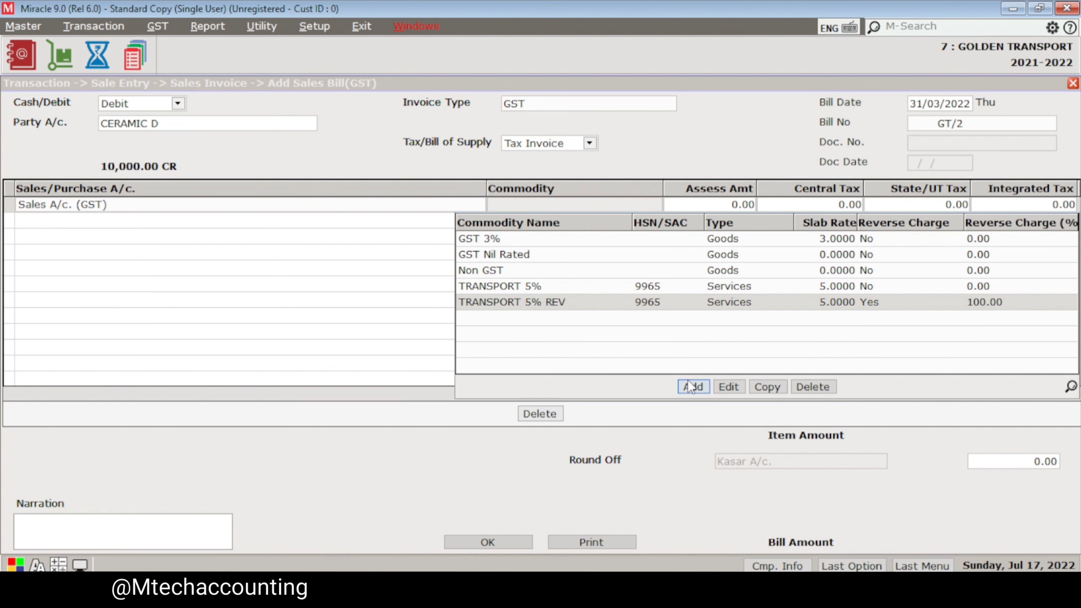
# - Use TRANSPORT 5% REV as the invoice row's commodity with an assessable amount of 20000
pyautogui.press('Return')
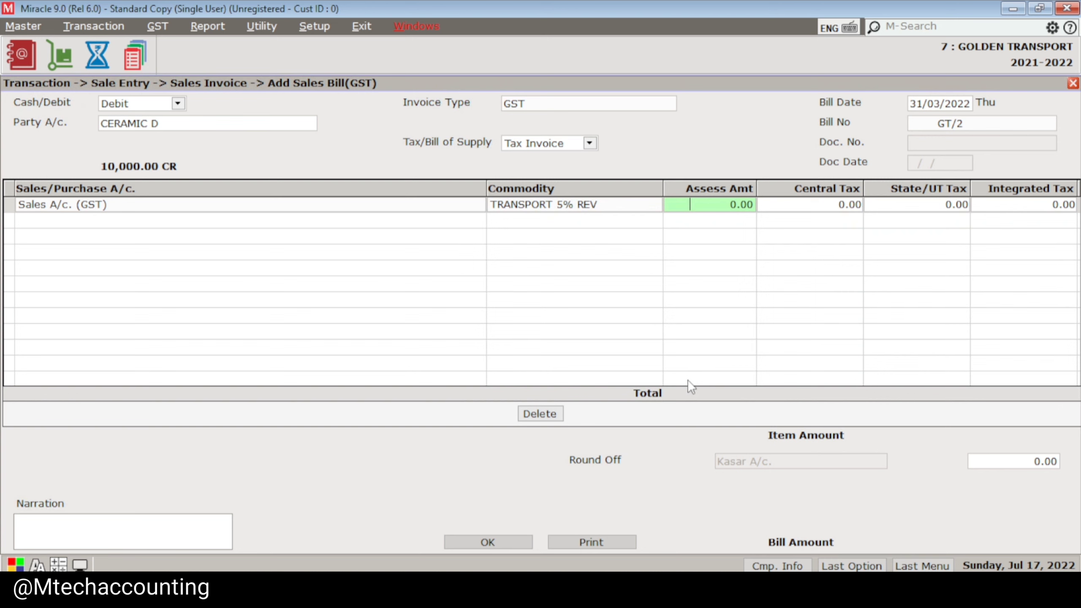
pyautogui.write('20000')
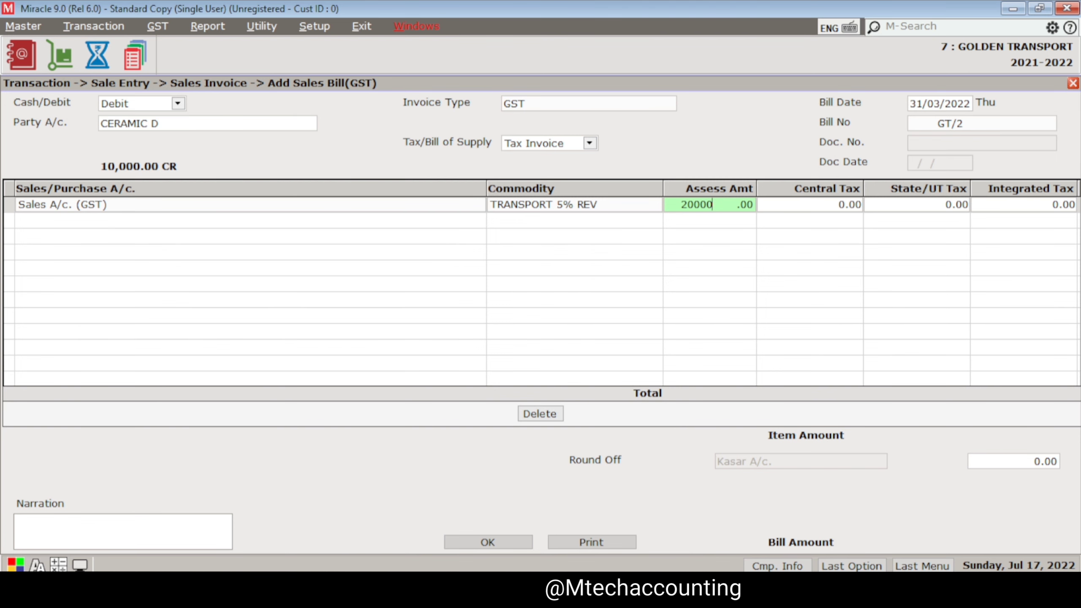
pyautogui.press('Return')
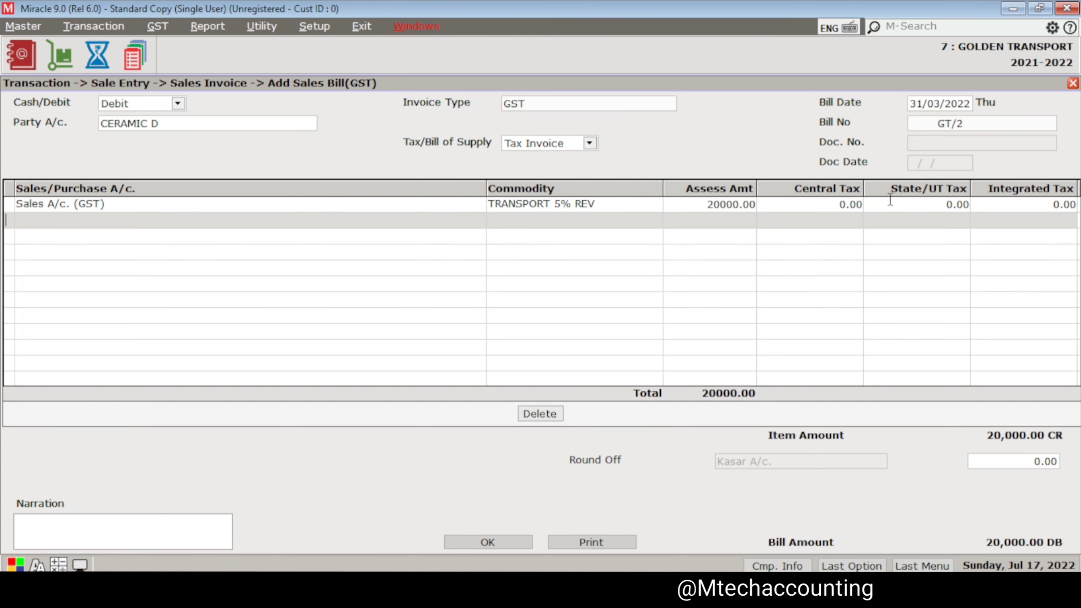
# - Save the sales invoice with no round-off or narration and return to the home screen
pyautogui.press('Return')
pyautogui.press('Return')
pyautogui.press('Return')
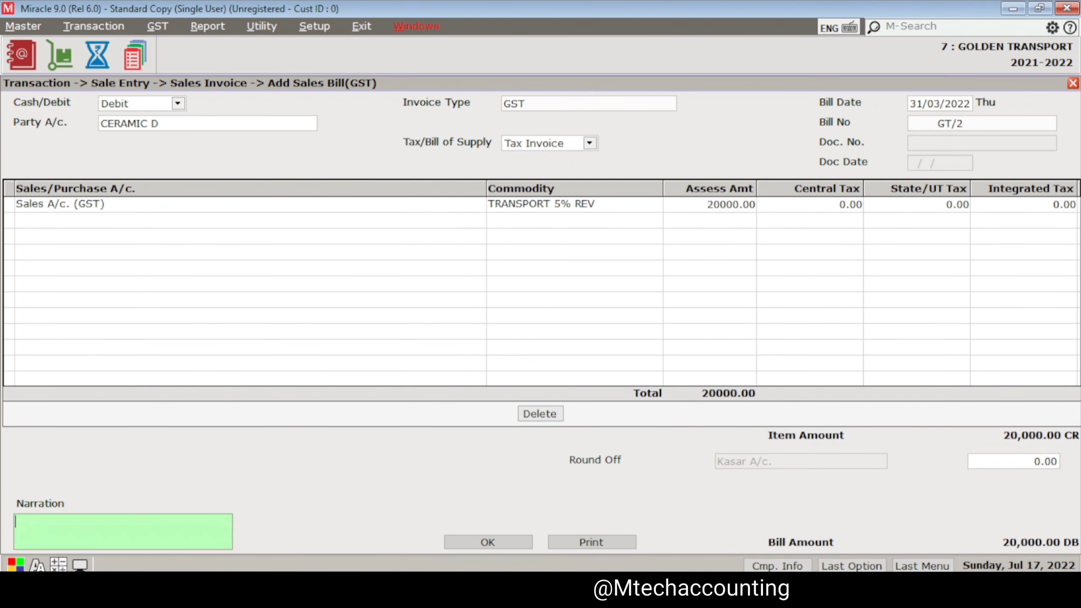
pyautogui.press('Return')
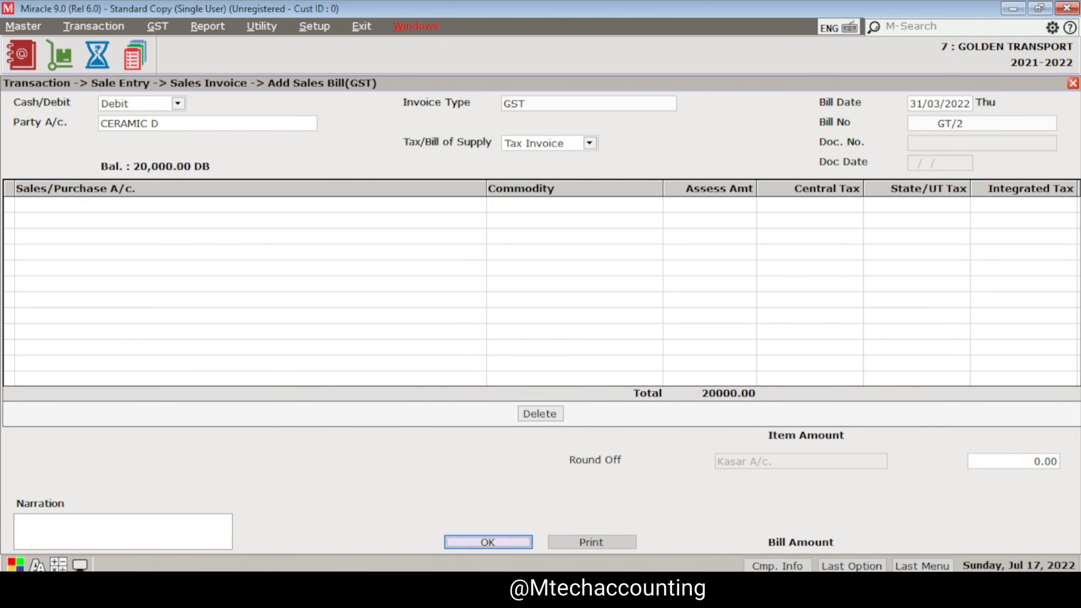
pyautogui.press('Escape')
pyautogui.press('Escape')
pyautogui.press('Return')
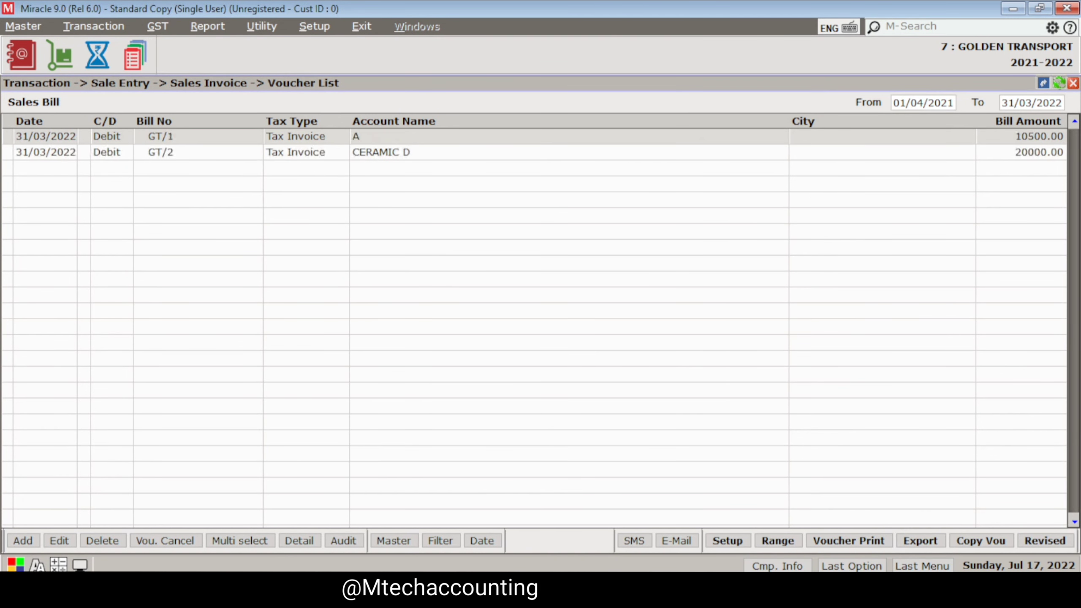
pyautogui.press('Escape')
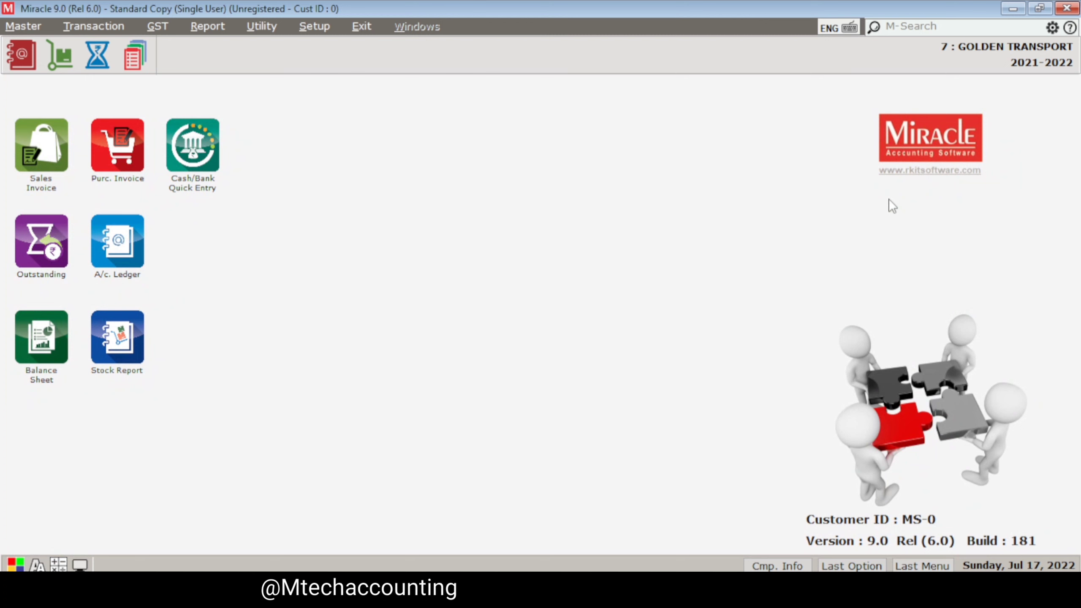